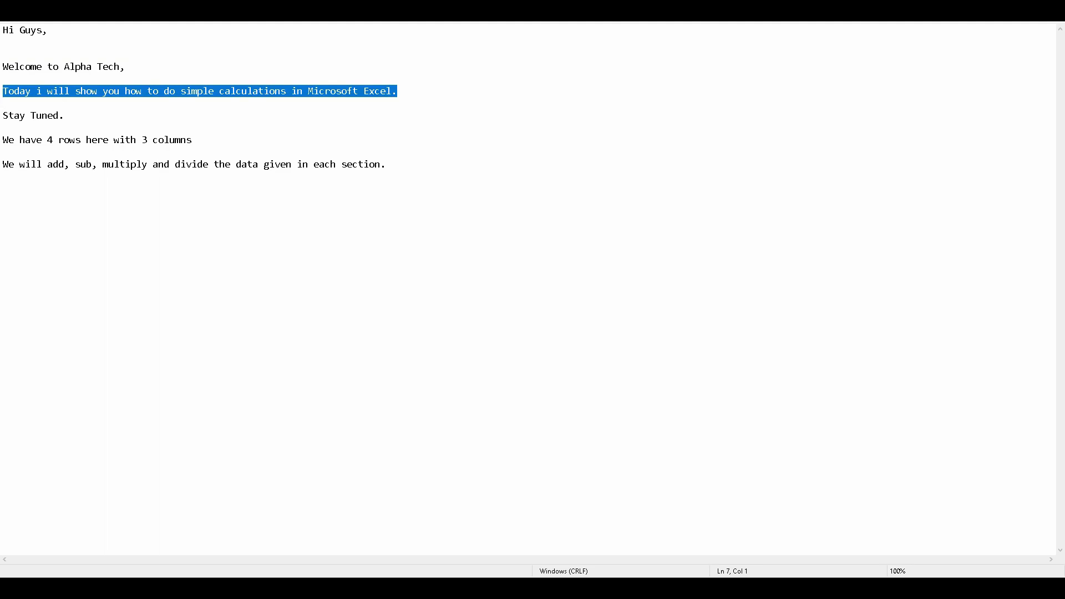
Switch from the notes to the Excel workbook, then widen and place its window beside the notes so all table columns show.
left_click_drag(9, 115, 81, 116)
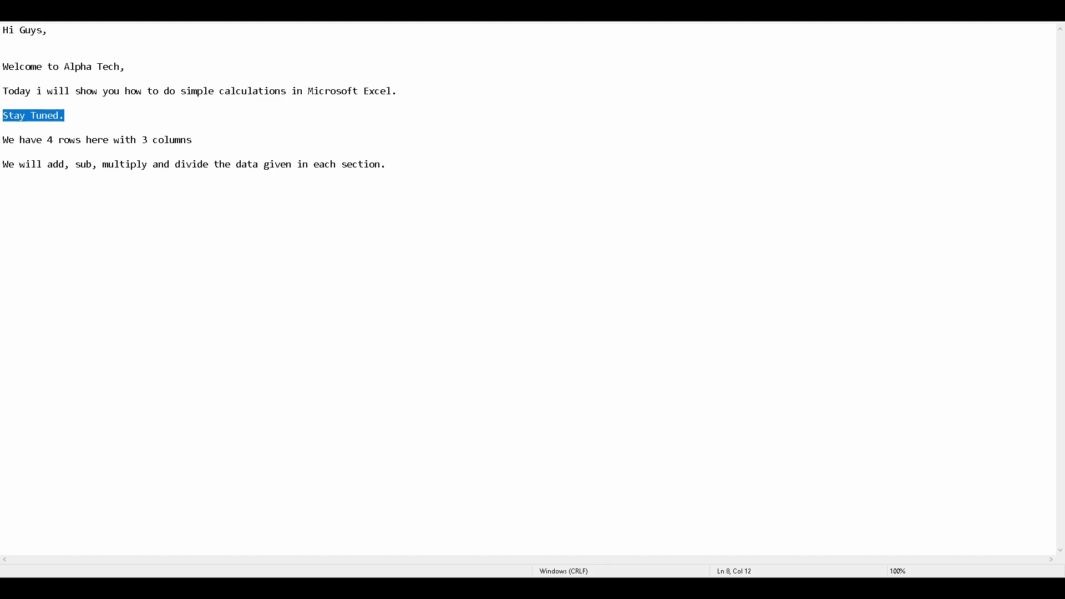
key("alt+Tab")
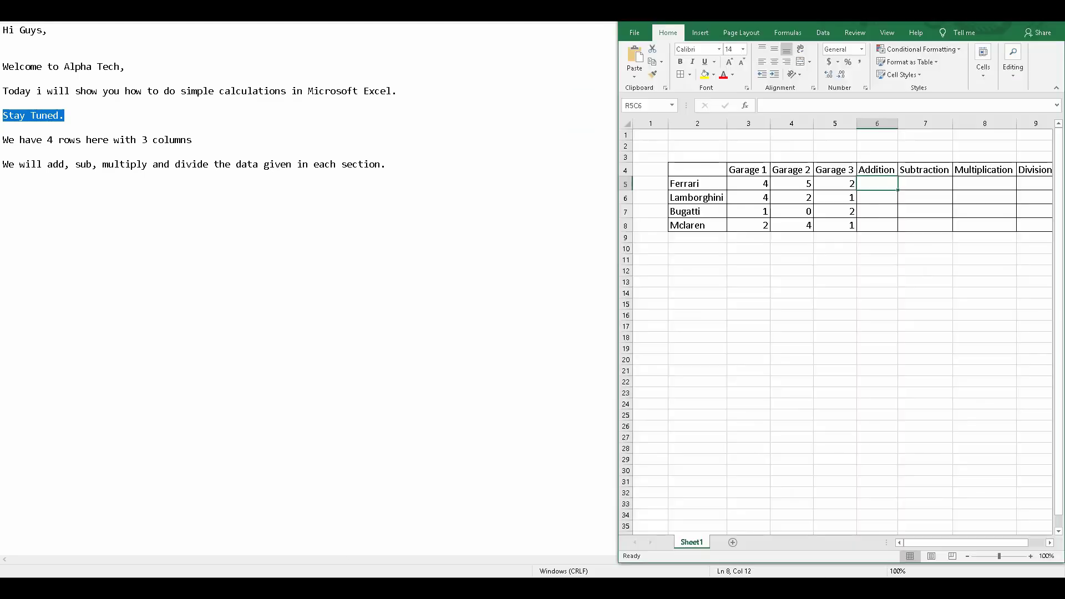
left_click_drag(809, 14, 350, 11)
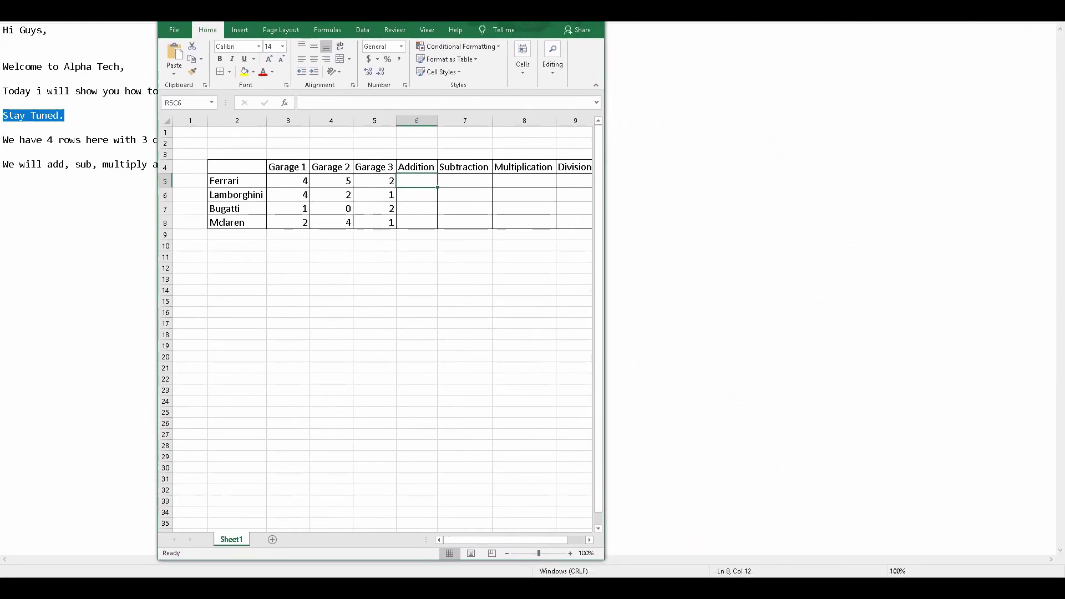
left_click_drag(604, 174, 936, 173)
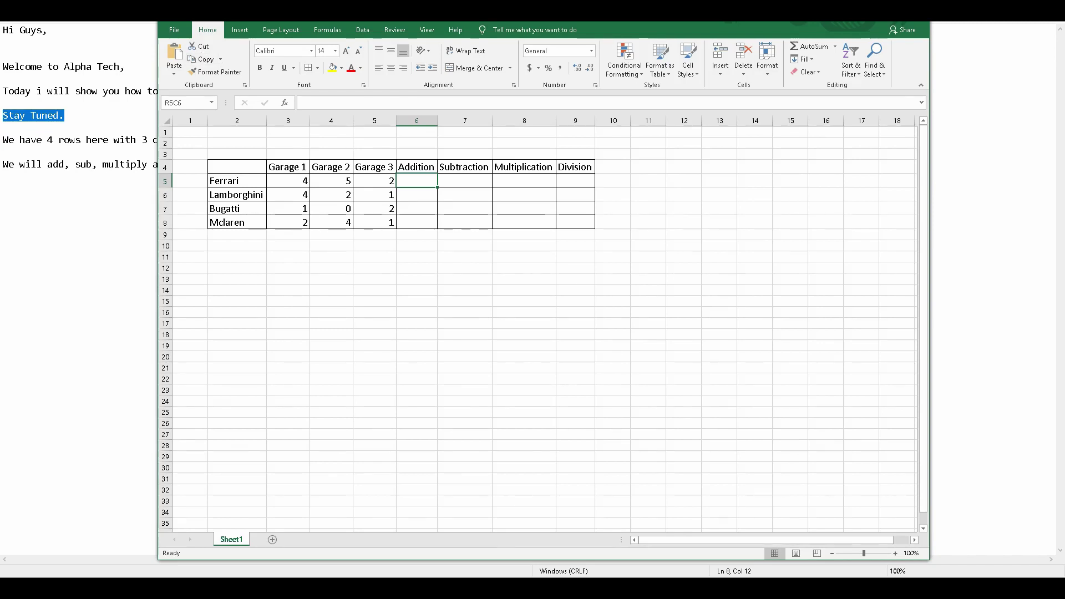
left_click_drag(555, 11, 807, 15)
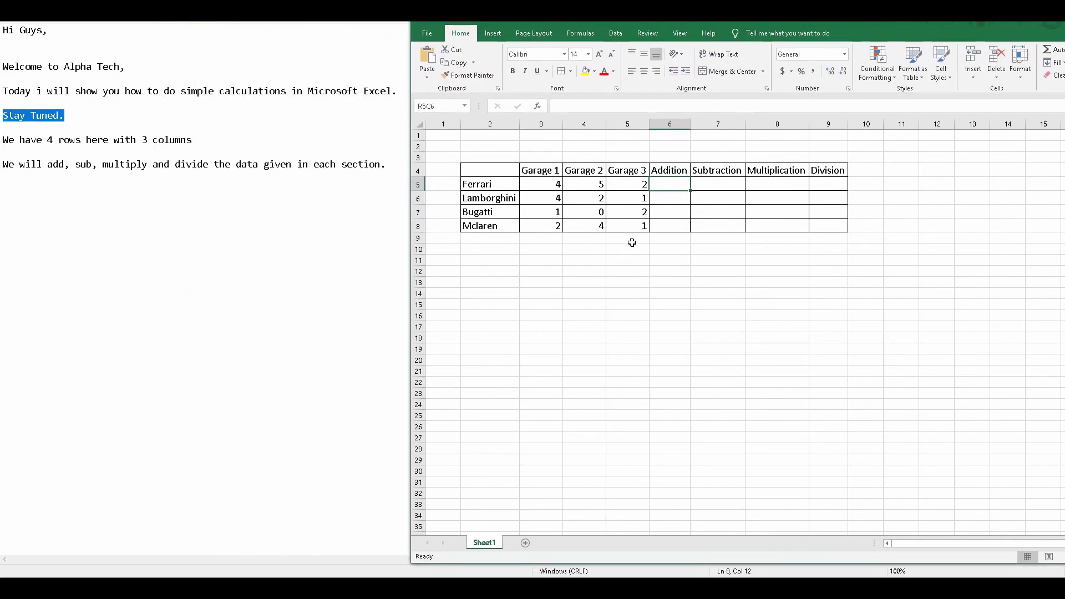
left_click_drag(632, 11, 619, 11)
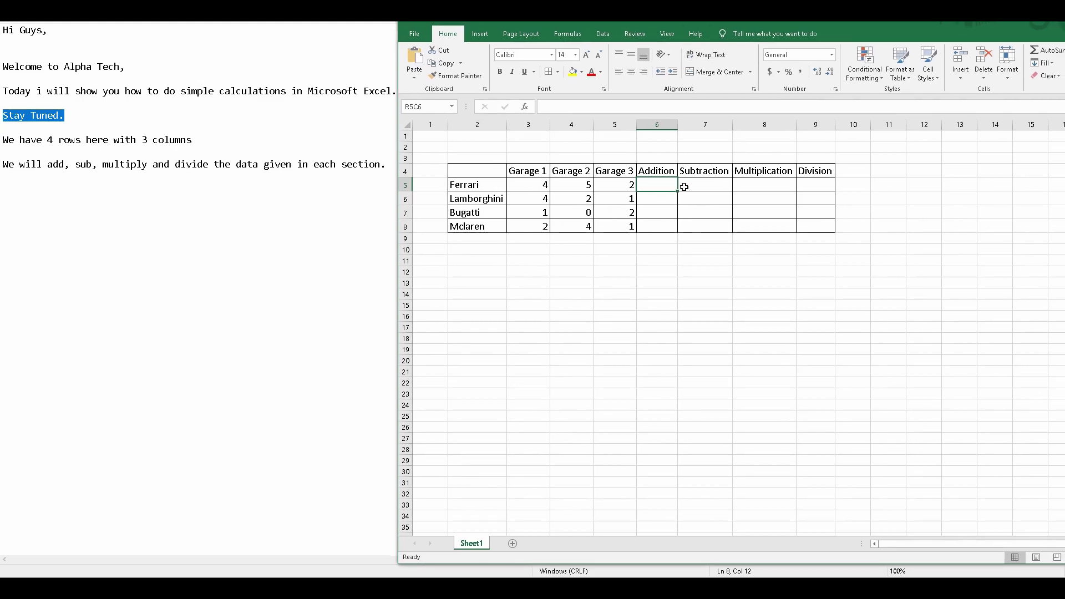
Sum Garage 1 through Garage 3 in Ferrari's Addition cell and fill the formula down to Mclaren.
double_click(666, 185)
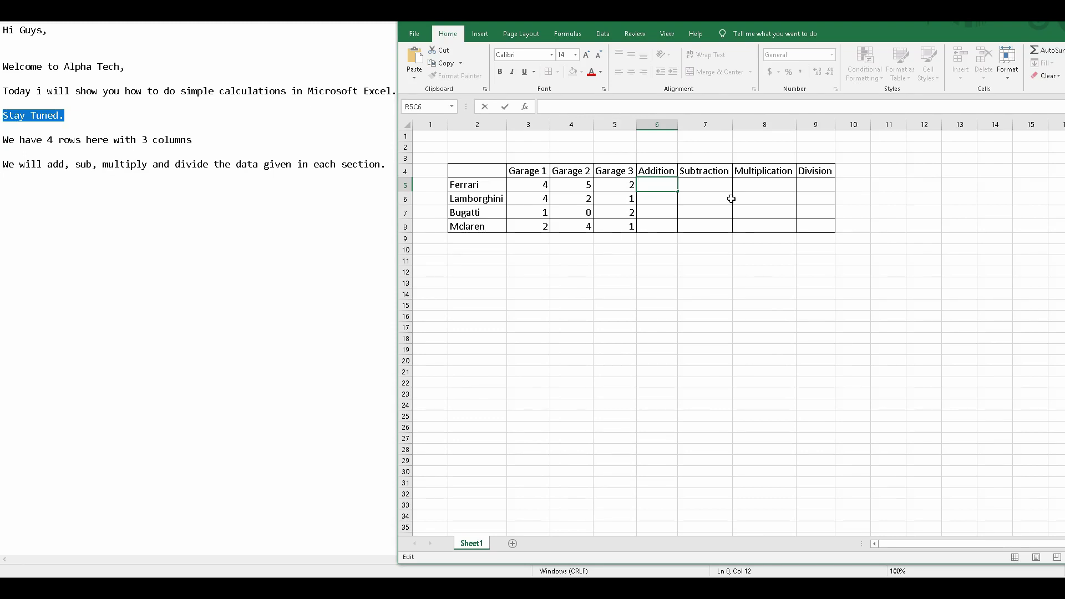
type("=Sum")
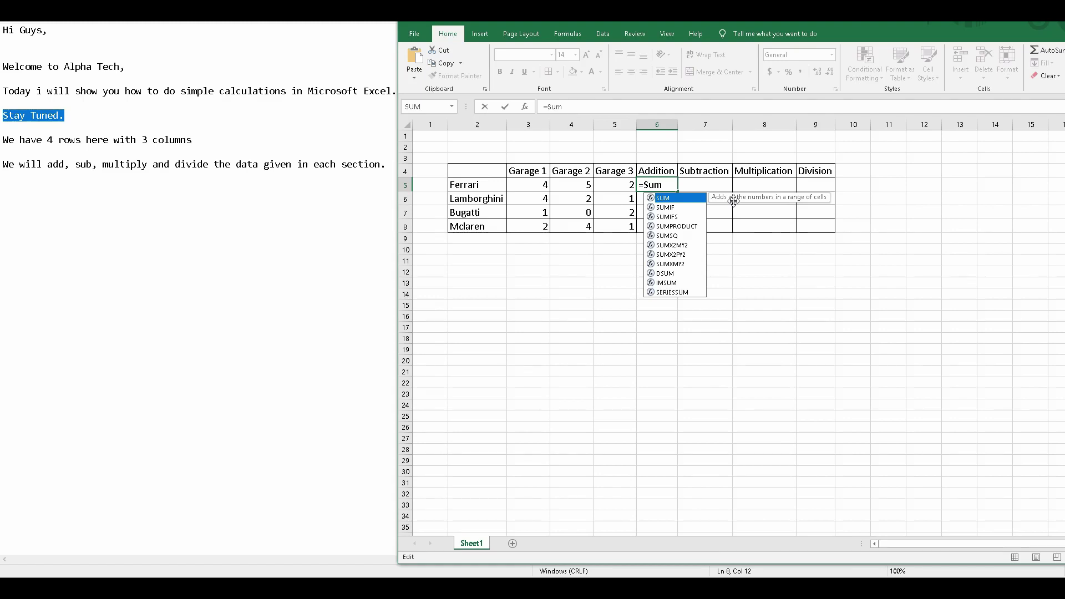
type("(")
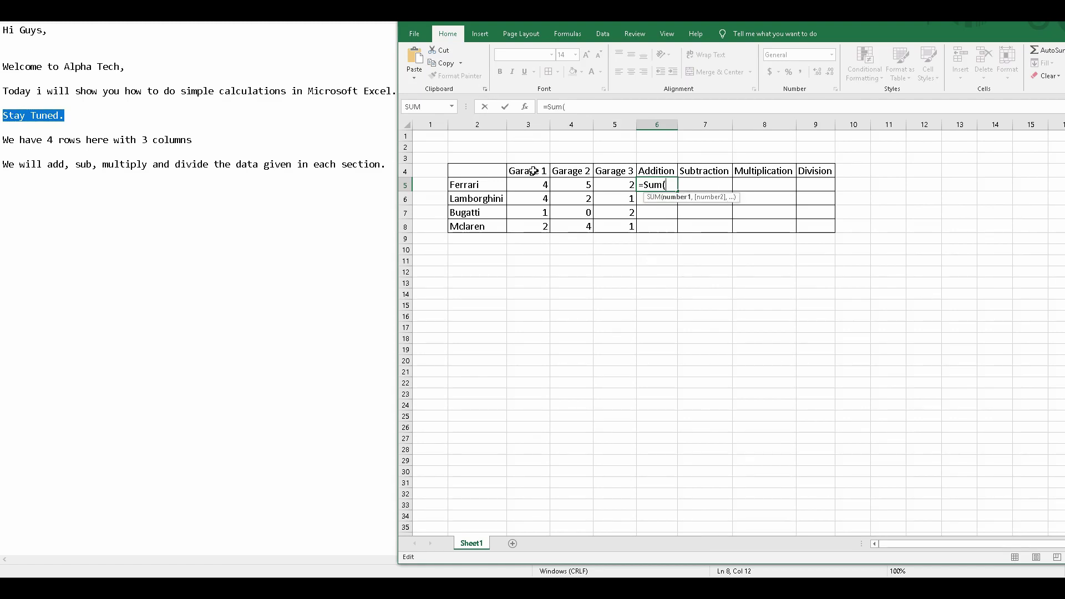
left_click(534, 188)
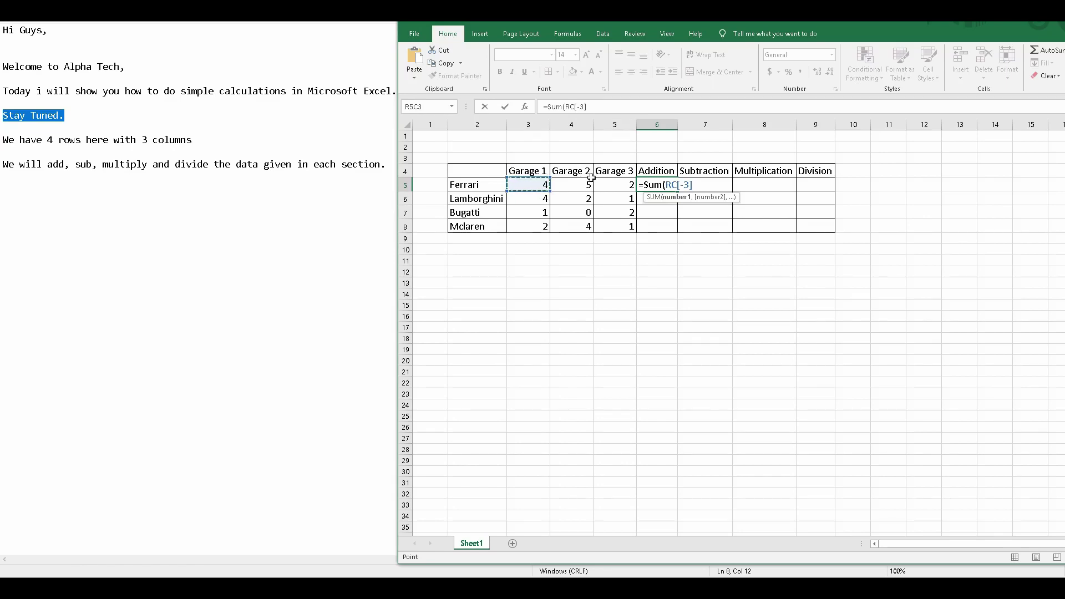
left_click_drag(542, 185, 607, 187)
key("Return")
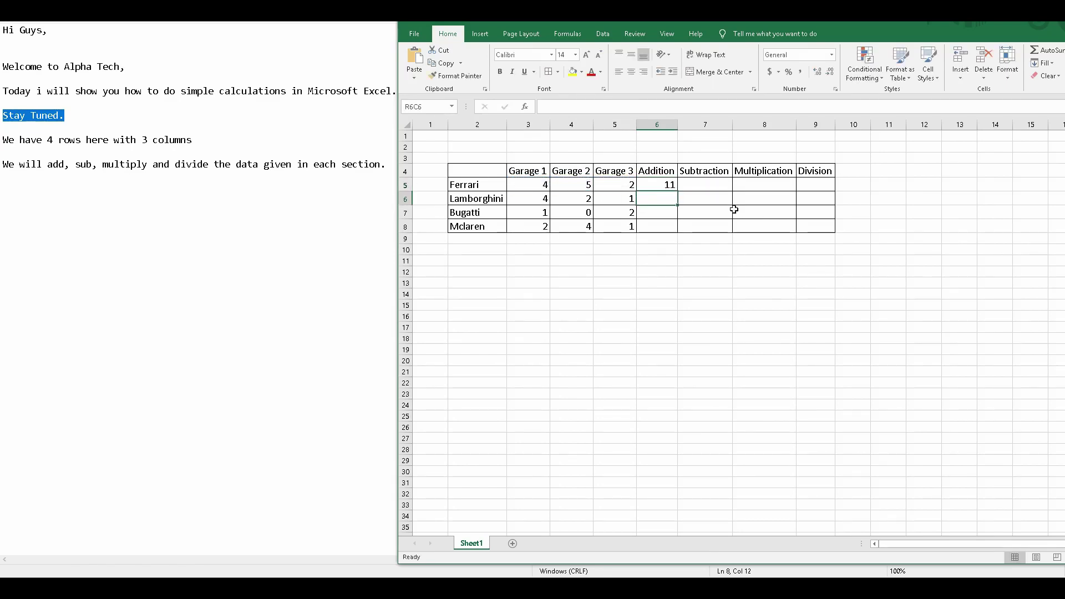
left_click(655, 188)
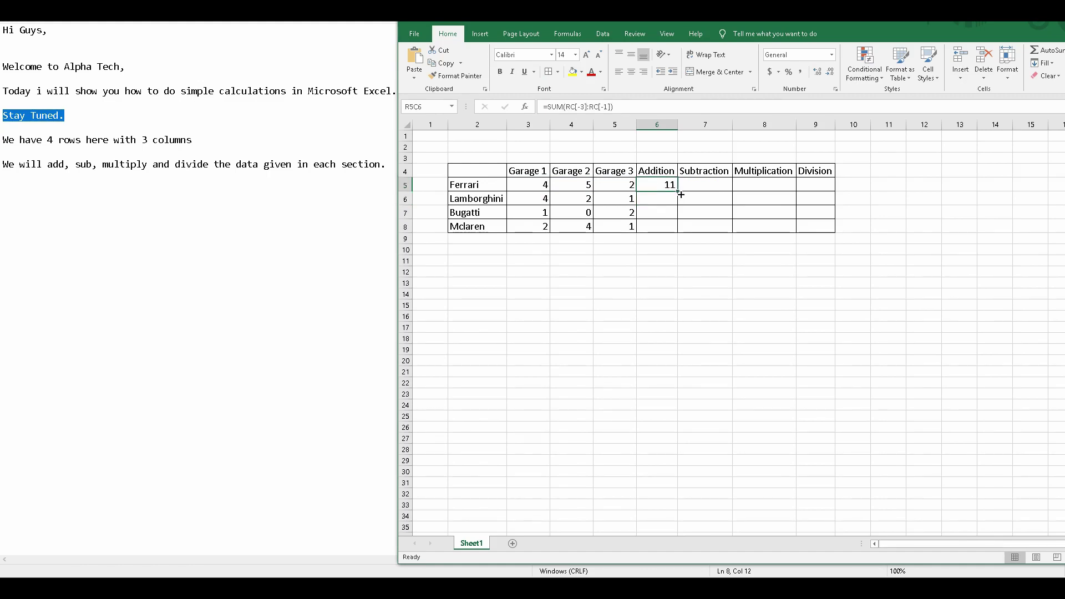
left_click_drag(677, 192, 680, 232)
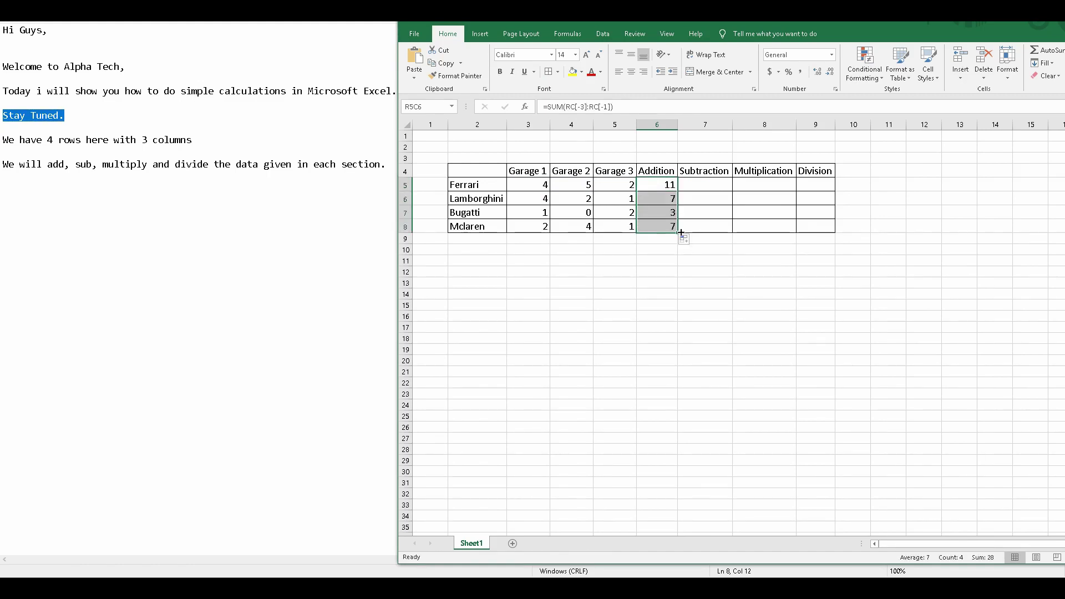
Switch to the Notepad notes and add the lines "To Add" and "We will use =Sum(Data1:Data2:Data3)" at the end.
left_click(109, 190)
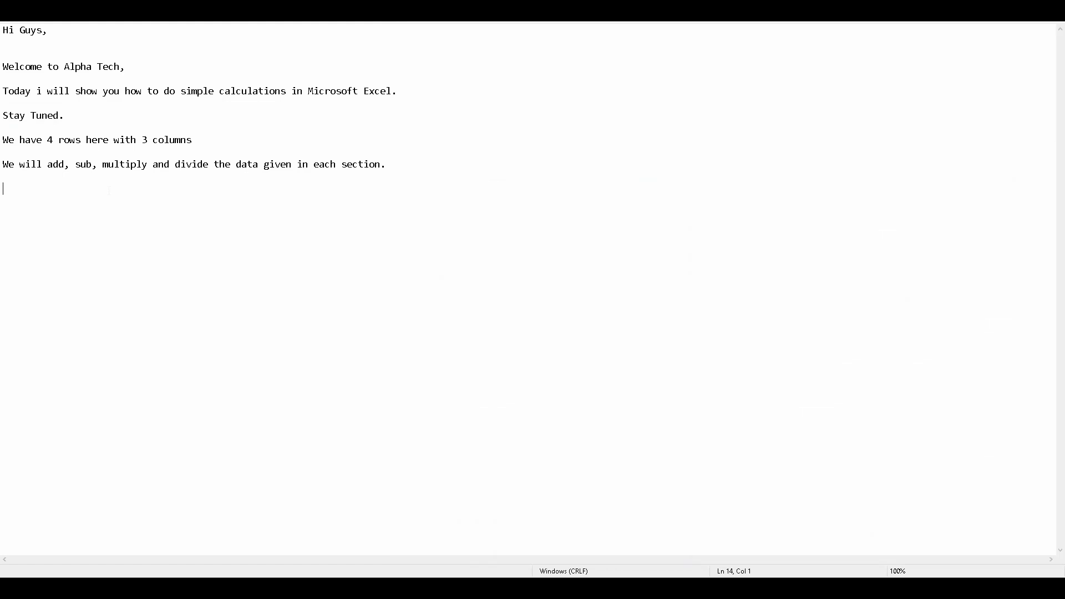
type("To Add")
key("Return")
type("We will ue")
type("m(Data1:Data")
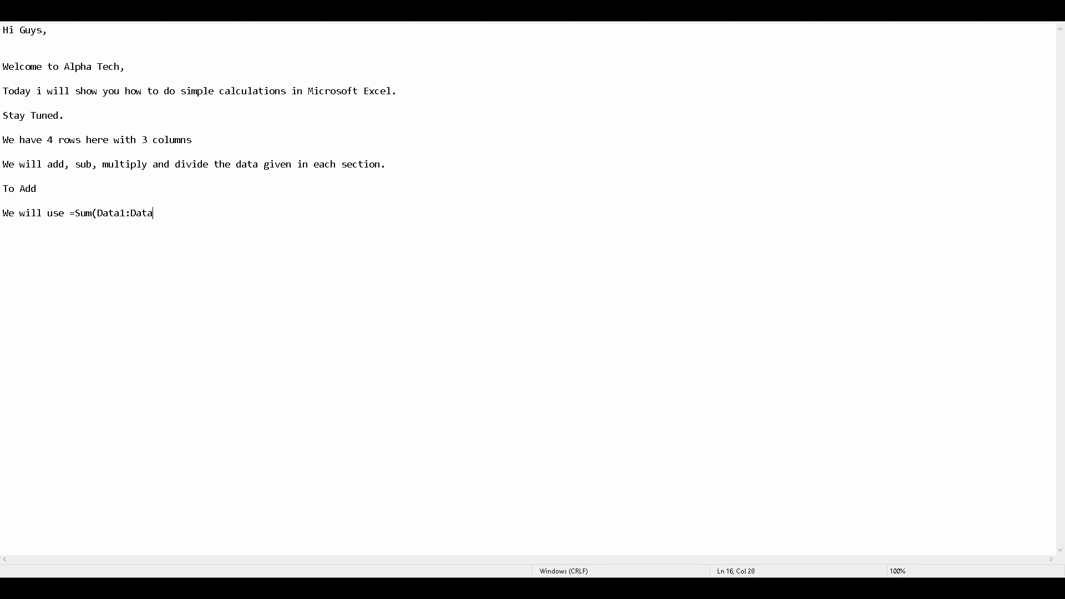
type("2:Data")
type("3)")
Add the note lines "To Subtract" and "We will use =Sum(Data1-Data2-Data3) depending on your needs.".
type("To Subt")
type("ract")
type("We will u")
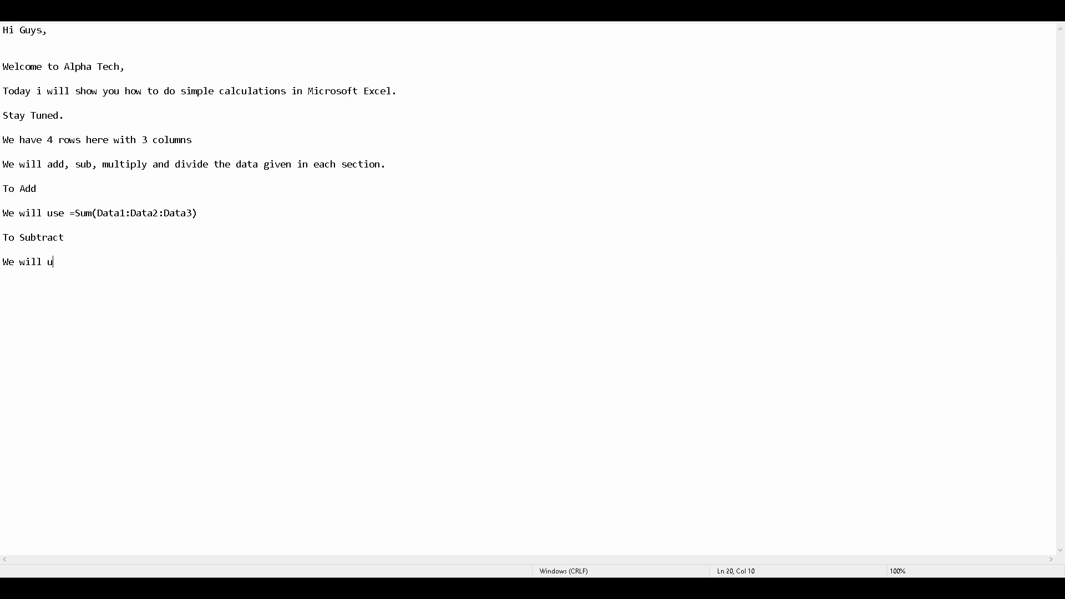
type("se =Sum(Data1-Data2-Dat3")
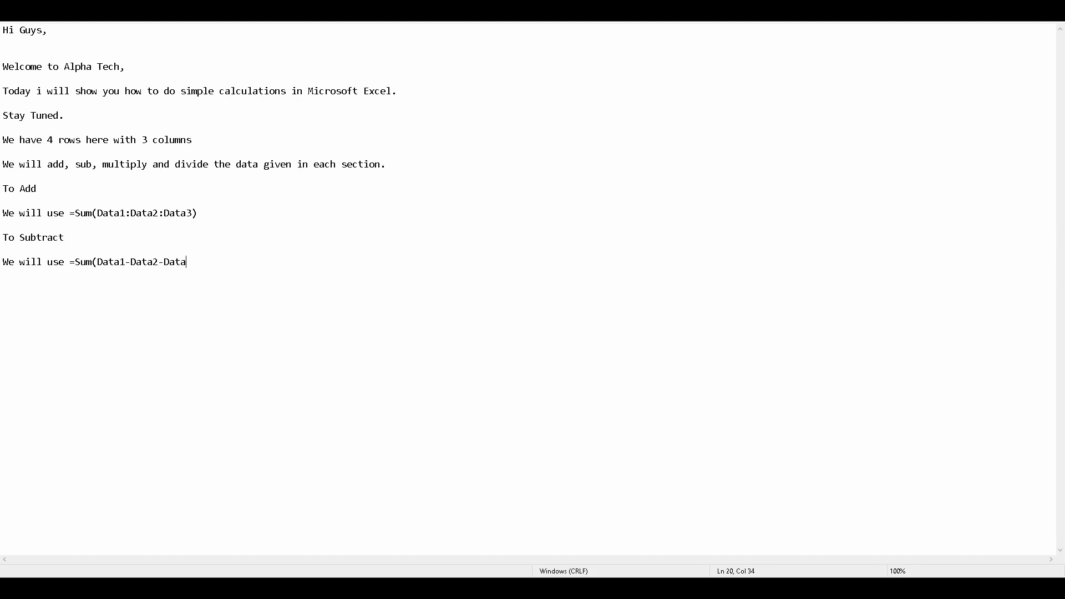
type(")D")
type(" depending on")
type(" your needs.")
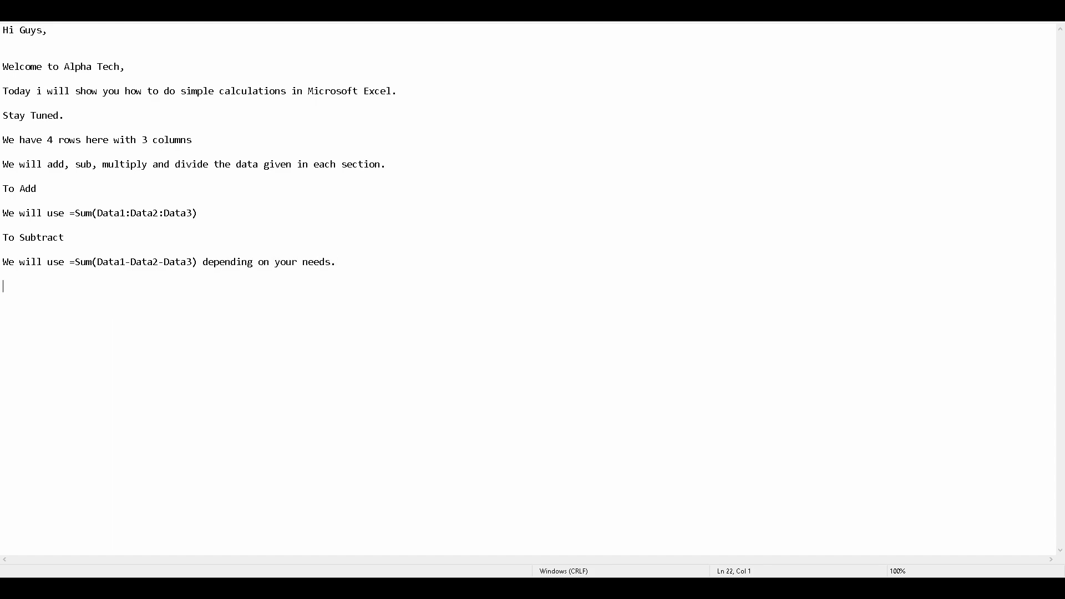
Switch to Excel and begin a =Sum( formula in Ferrari's Subtraction cell.
key("alt+Tab")
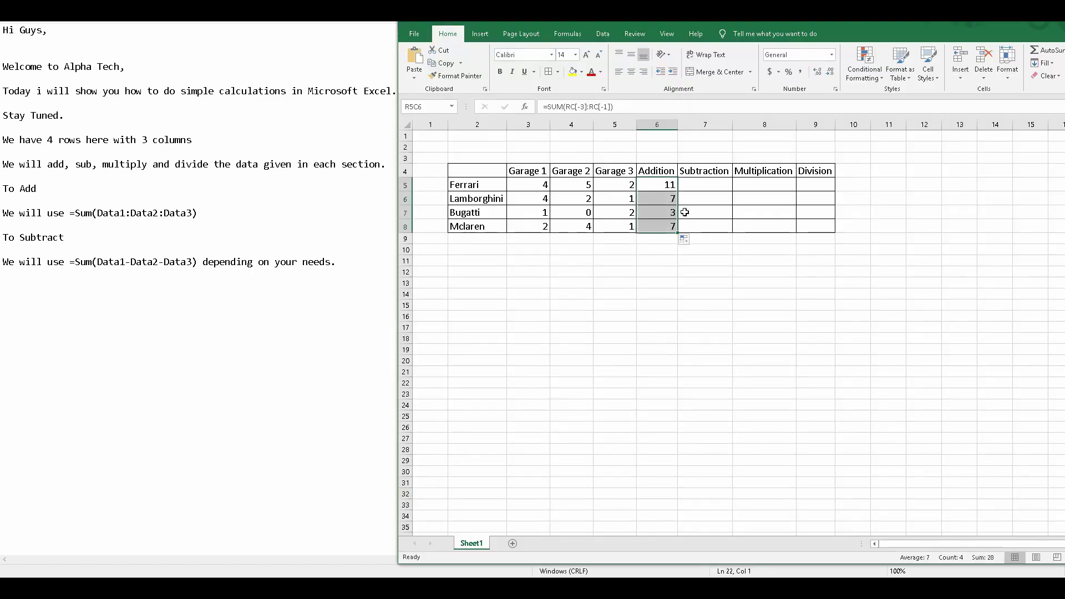
left_click(702, 190)
type("=")
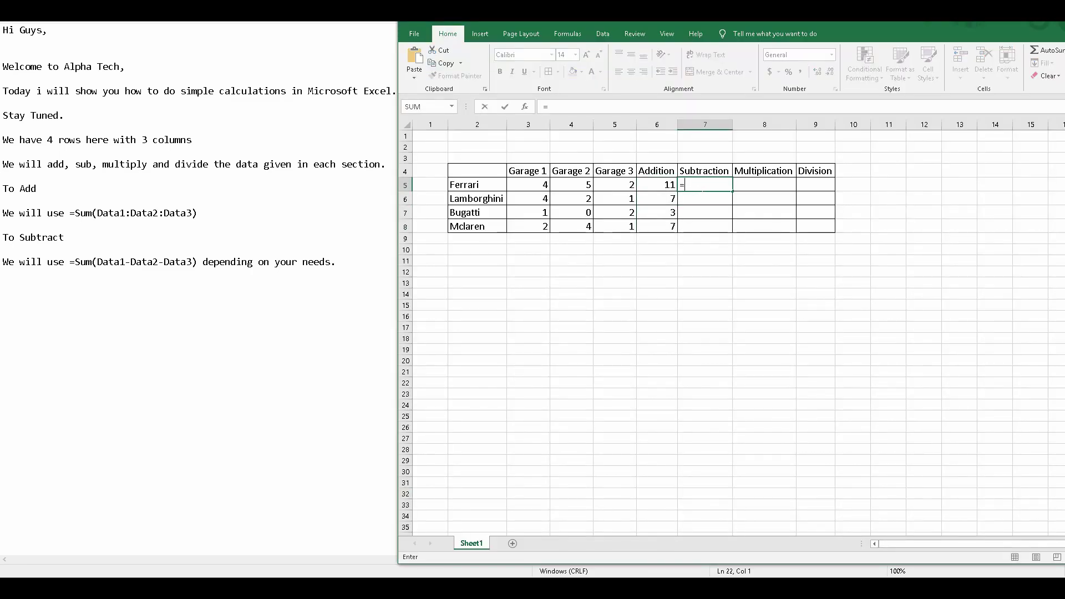
type("Sum")
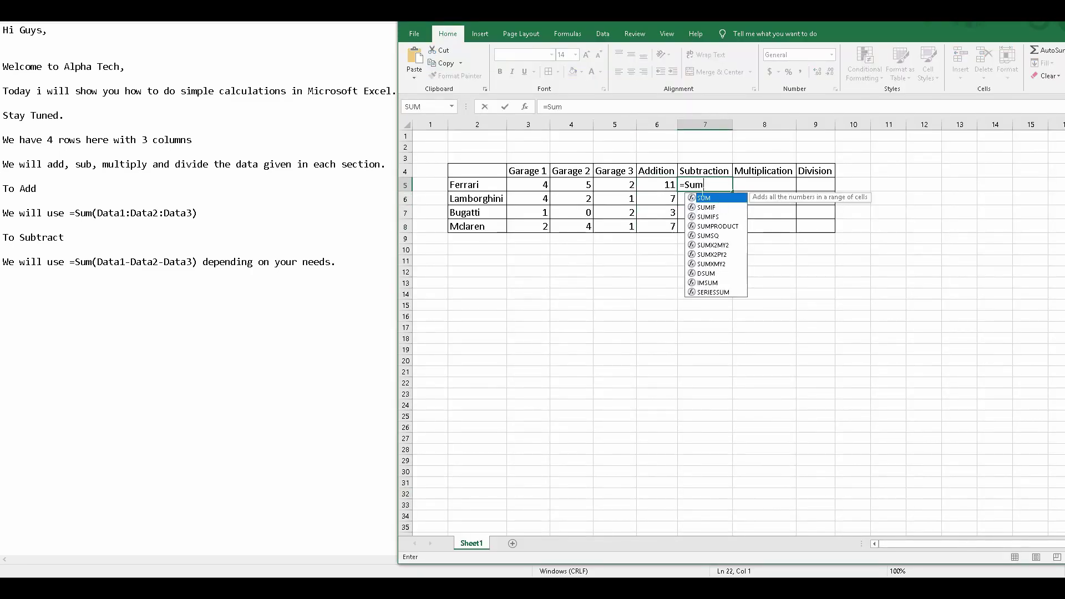
type("(")
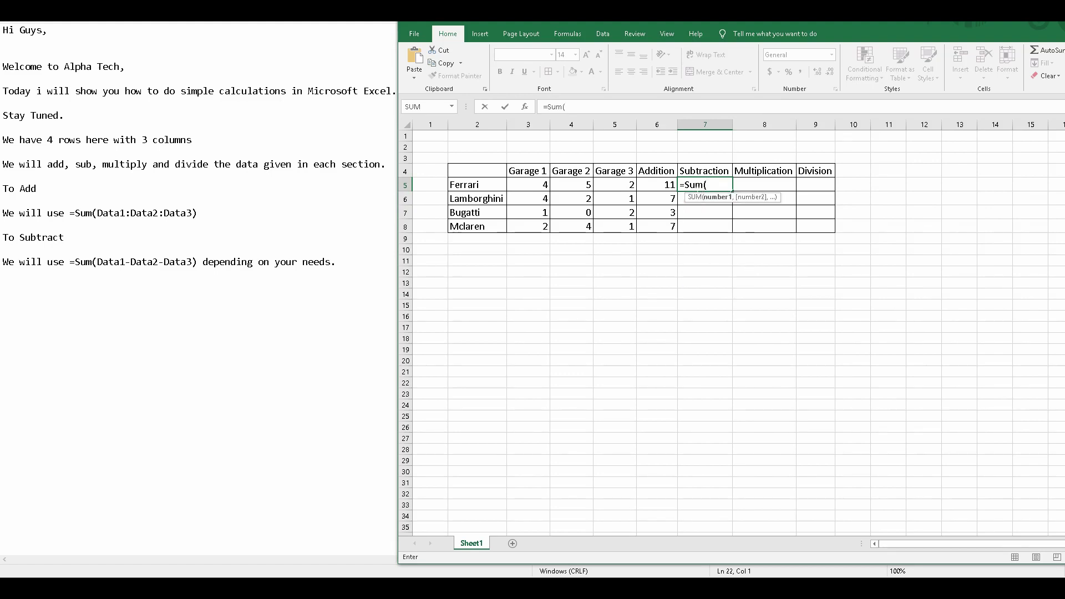
left_click(630, 187)
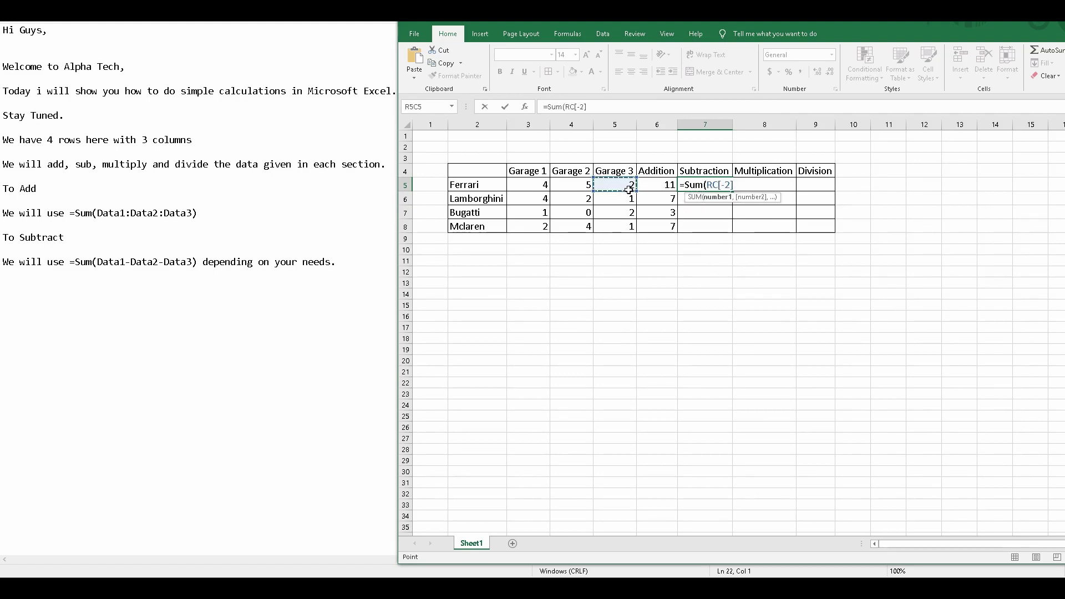
key("BackSpace")
key("BackSpace")
key("BackSpace")
key("BackSpace")
key("BackSpace")
key("BackSpace")
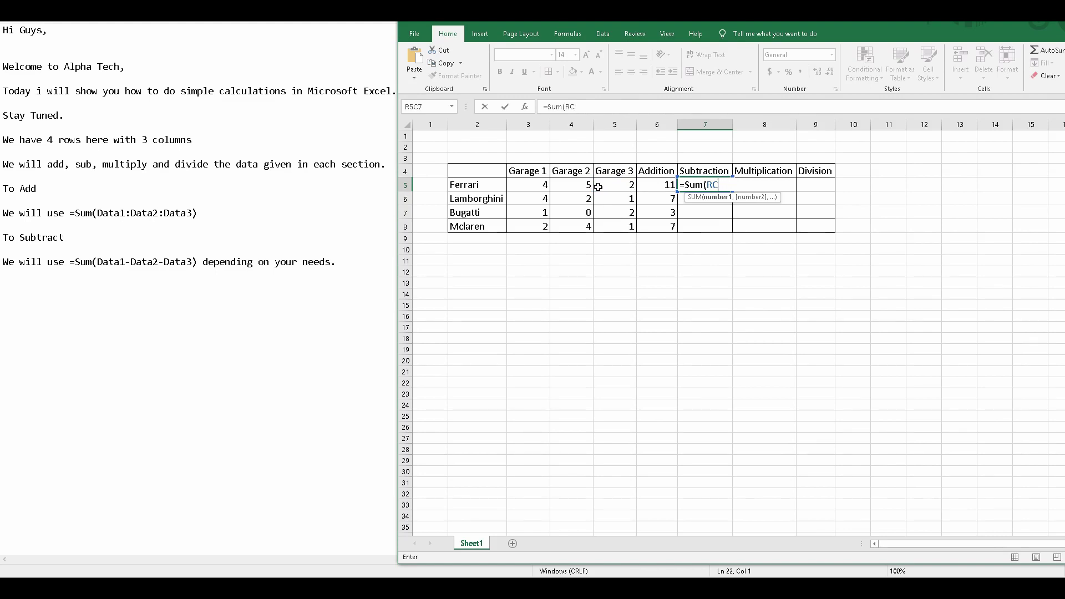
Complete Ferrari's Subtraction formula as Garage 1 minus Garage 2 minus Garage 3 and fill it down to Mclaren.
left_click(544, 187)
type("-")
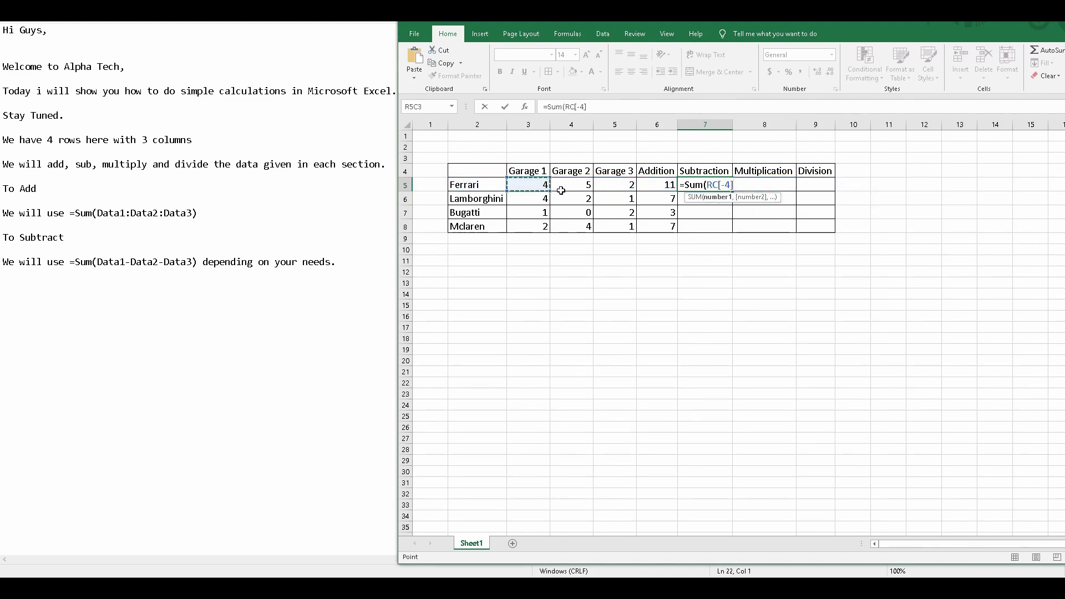
left_click(575, 190)
type("-")
left_click(607, 190)
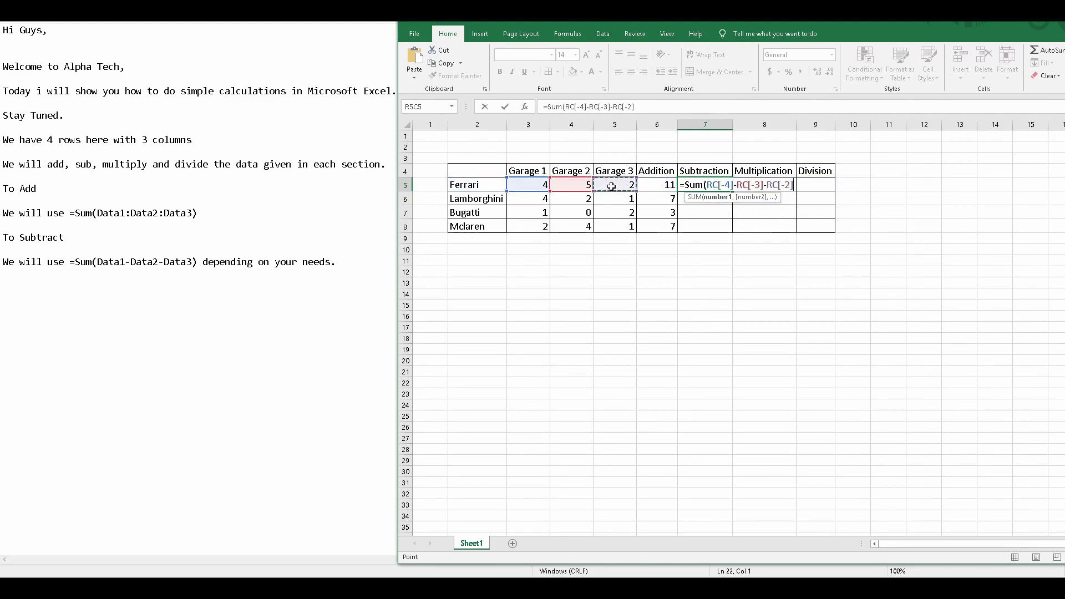
key("Return")
left_click(705, 184)
left_click_drag(732, 192, 736, 237)
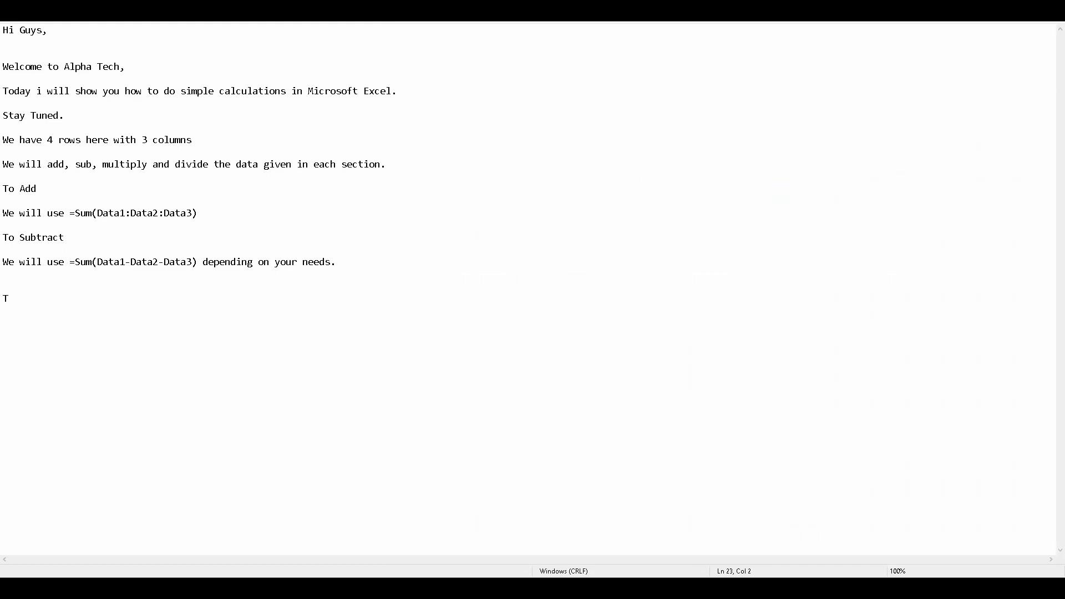
In the Notepad notes, add the lines "To Multiply" and "We will use =Sum(Data1*Data2*Data3)".
type("Multipl")
key("BackSpace")
type("e will use =Sum(")
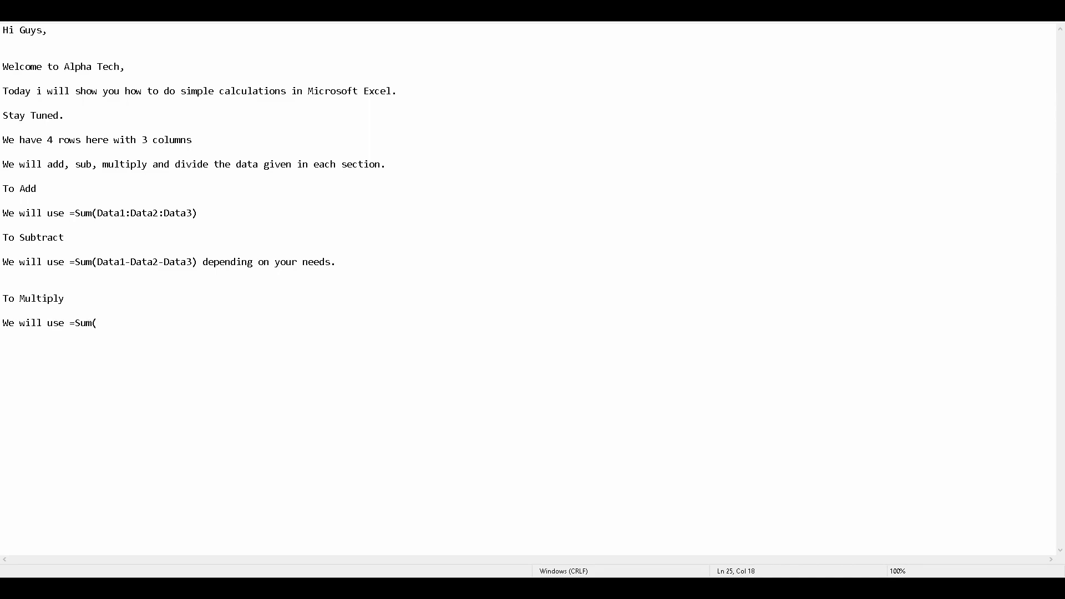
type("Data1*Data2*Data3)")
key("Return")
Switch to Excel, multiply Garage 1, Garage 2 and Garage 3 with Sum in Ferrari's Multiplication cell, and fill it down to Mclaren.
key("alt+Tab")
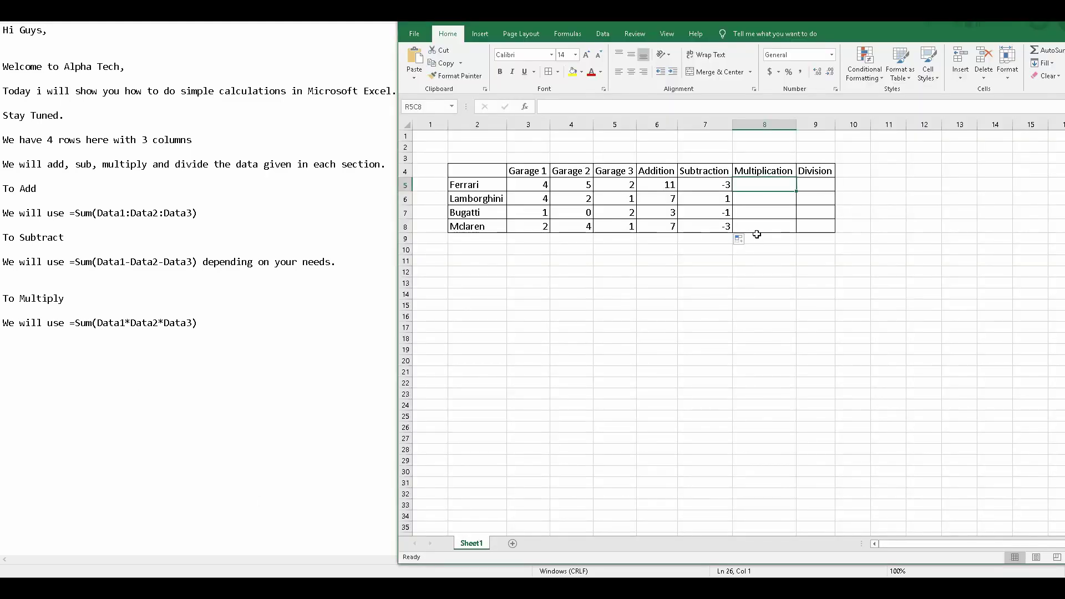
type("(")
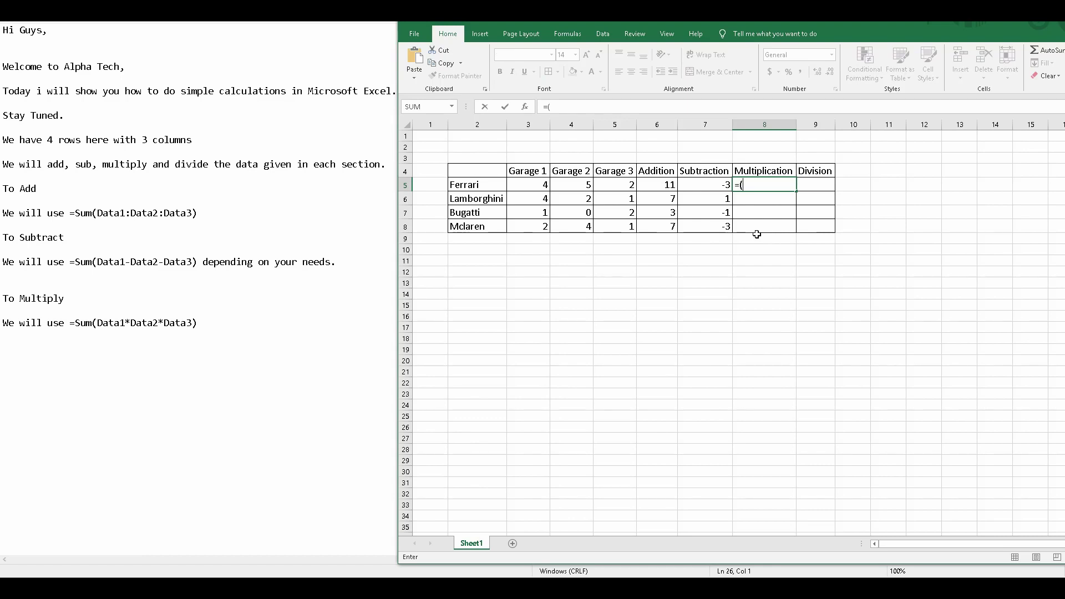
type("Sum(")
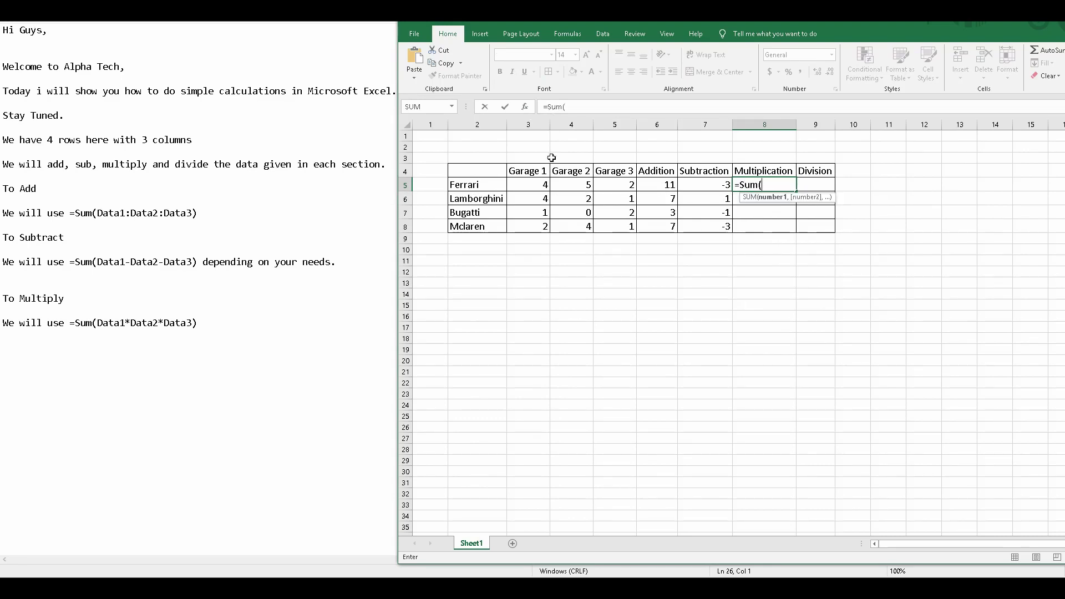
left_click(547, 187)
type("*")
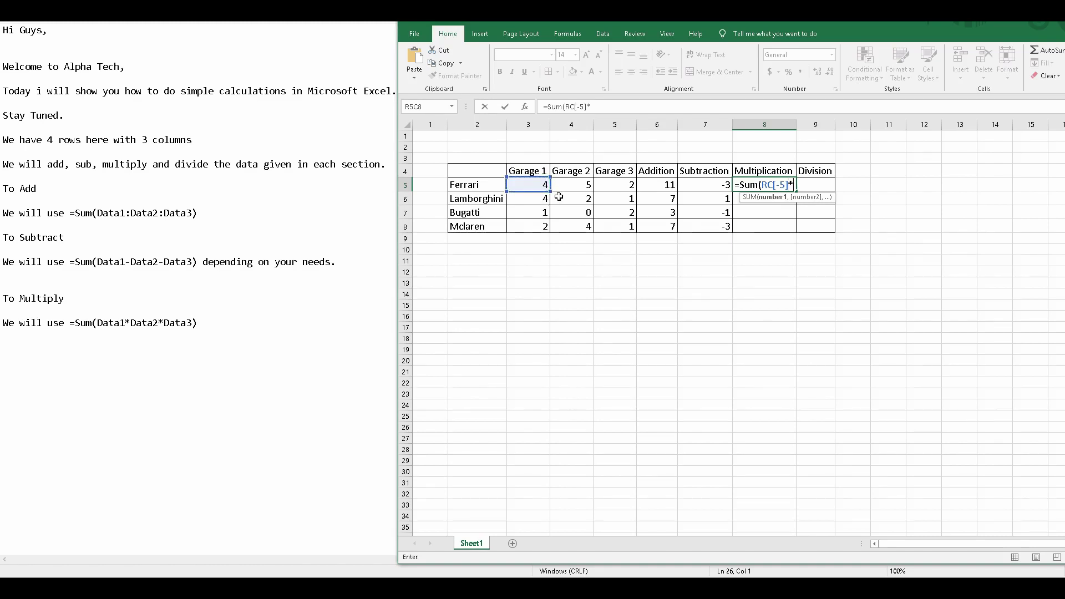
left_click(578, 189)
type("*")
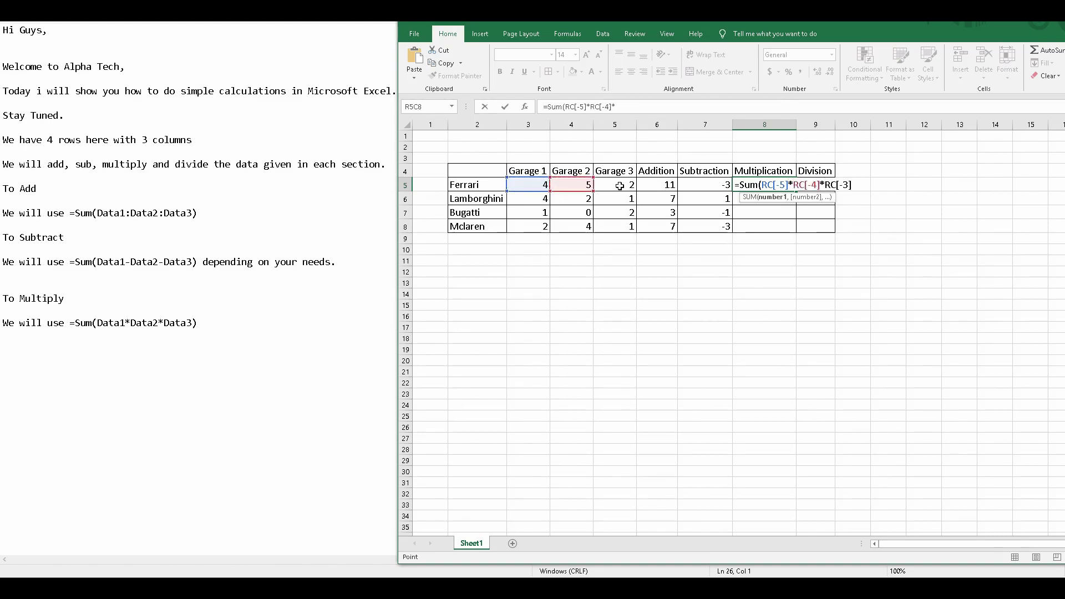
left_click(625, 189)
key("Return")
left_click(771, 187)
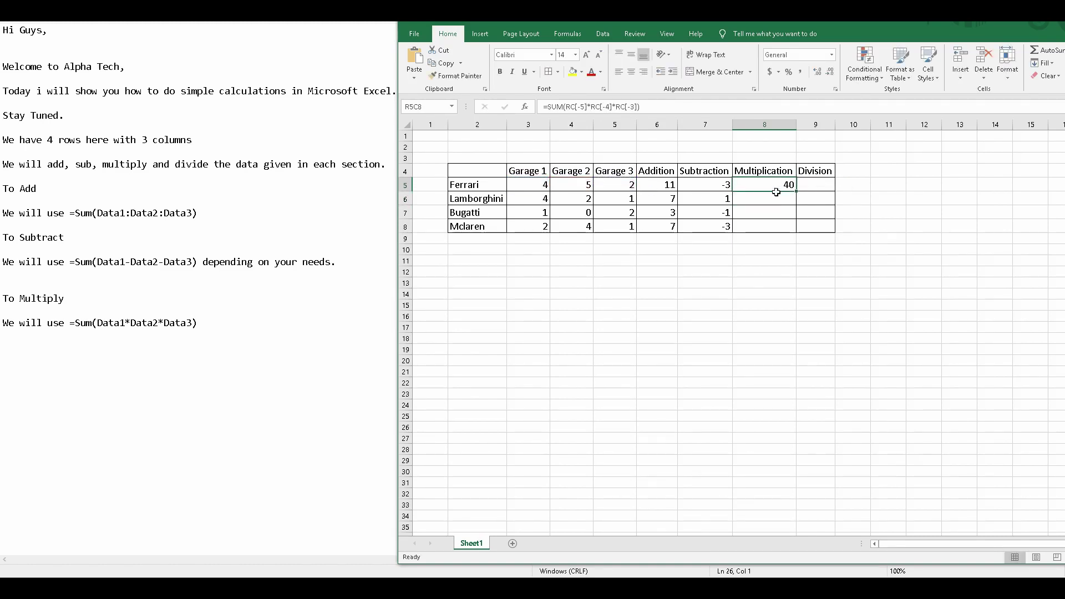
left_click_drag(796, 192, 799, 234)
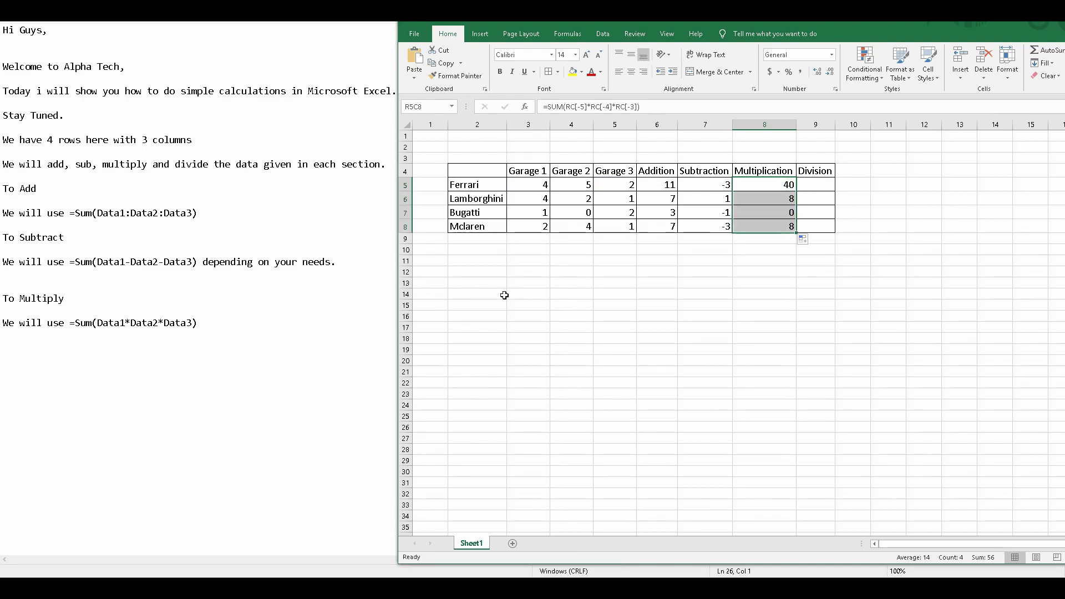
Switch to the Notepad notes and add the heading "To Divide" below the multiplication formula.
left_click(289, 348)
key("Return")
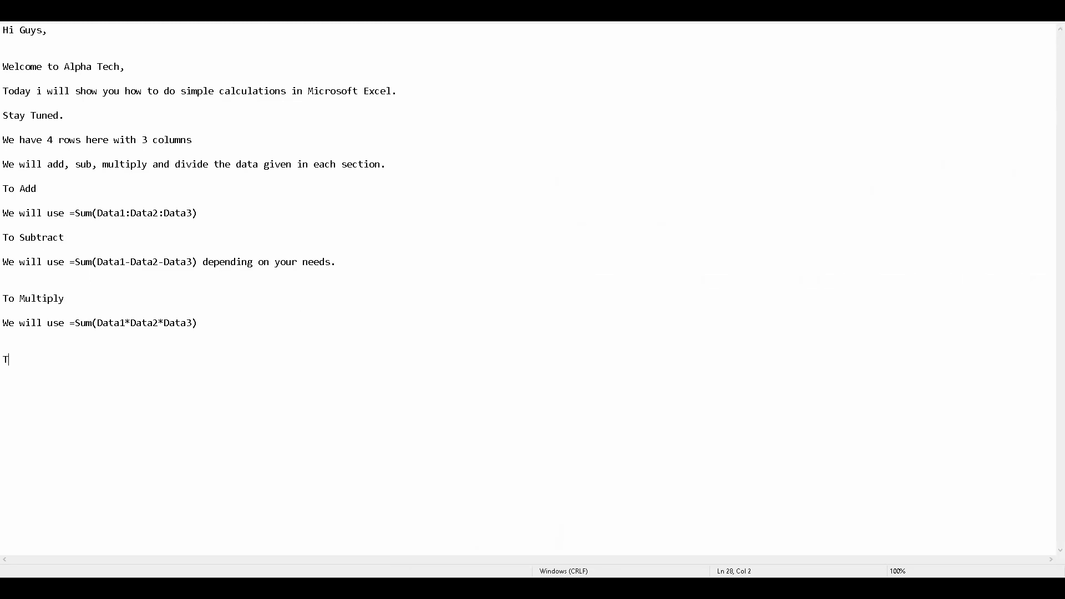
type("To Dv")
type("ib")
type("vide")
key("Return")
key("Return")
Add the line "We will use =Sum(Data1/Data/Data/3) depending on your needs." under the "To Divide" heading.
type("We will use =Sum")
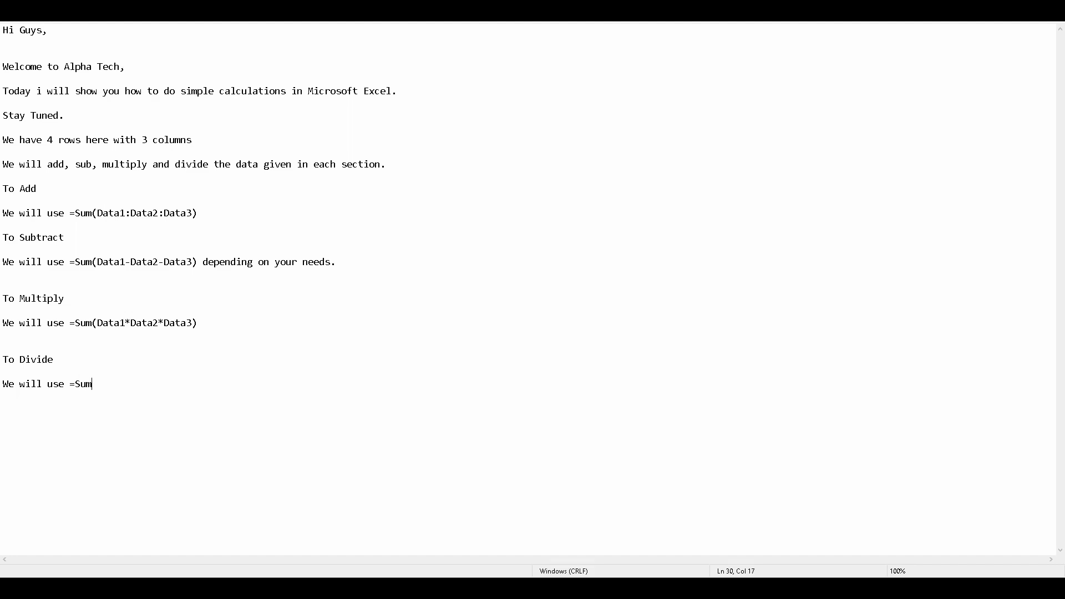
type("(Data1/Data/Data/3) dpendi")
key("BackSpace")
key("BackSpace")
key("BackSpace")
key("BackSpace")
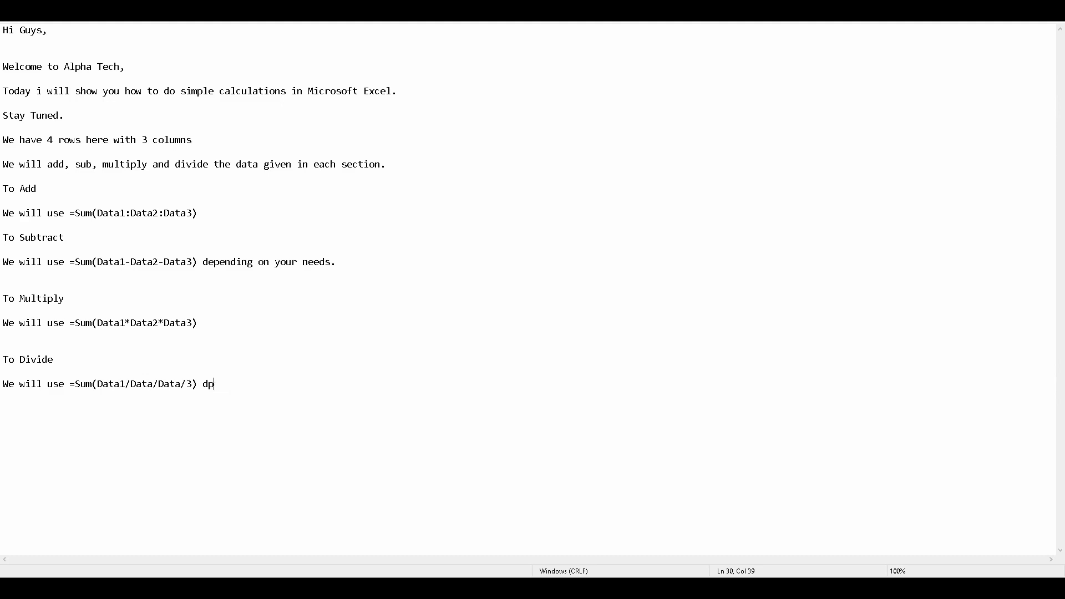
key("BackSpace")
type("epending on your needs.")
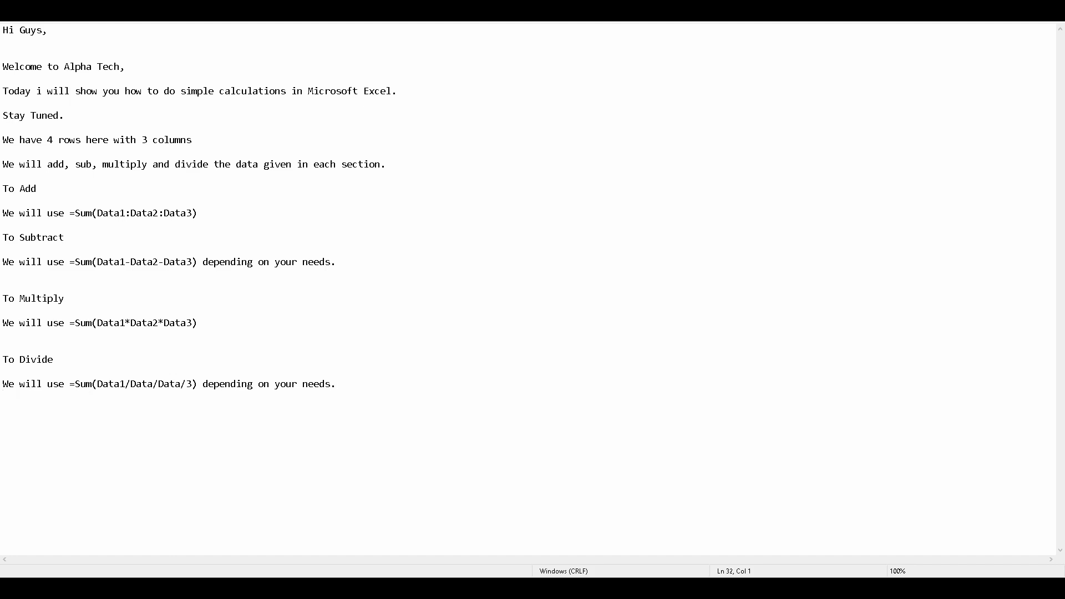
Switch to Excel and enter =Sum in Ferrari's Division cell.
key("alt+Tab")
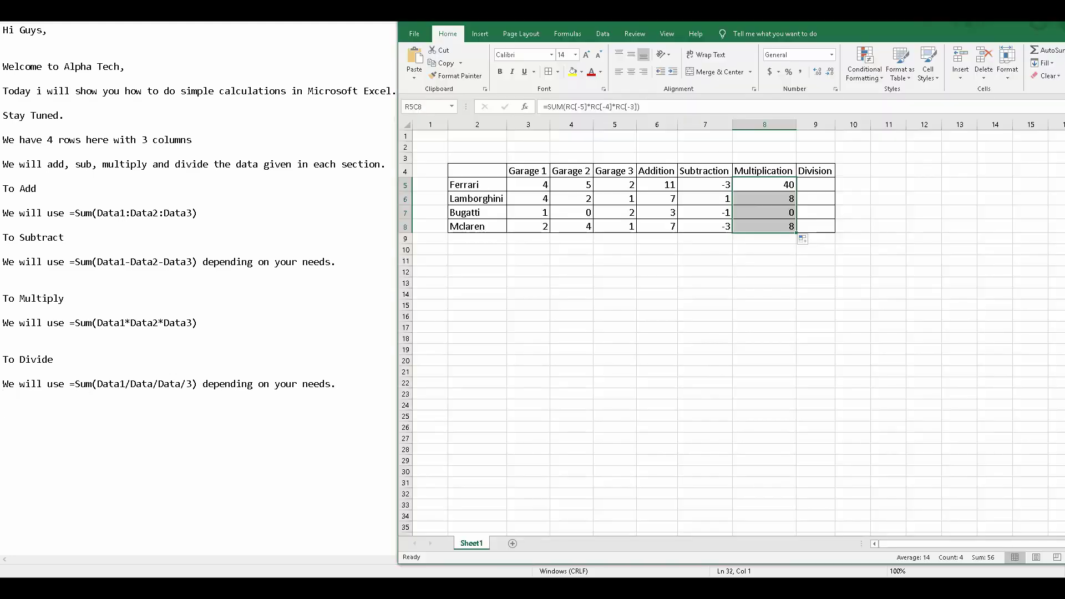
left_click(814, 189)
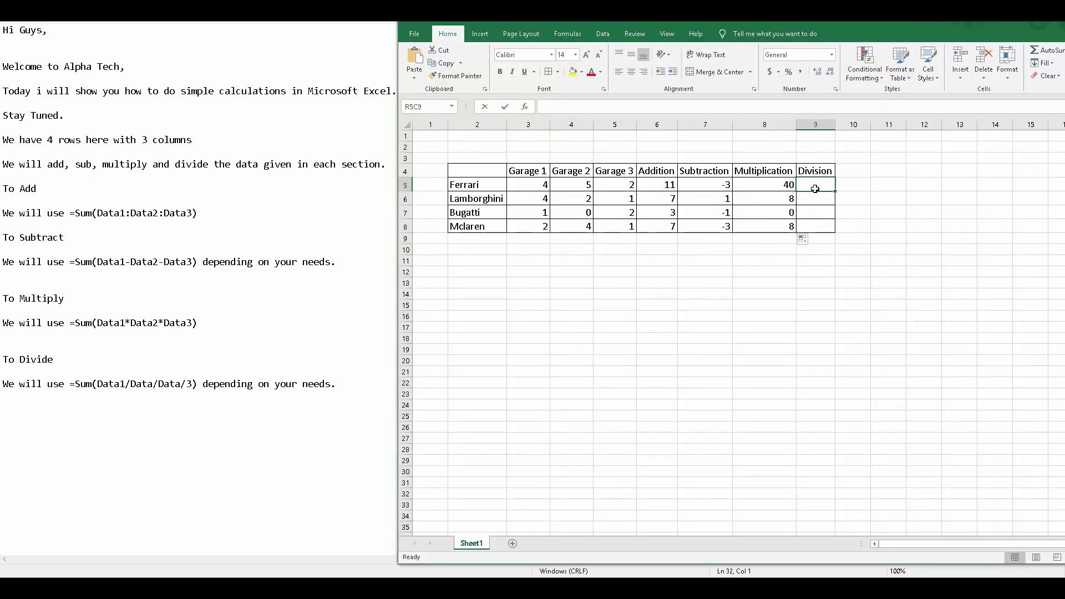
type("=Sum")
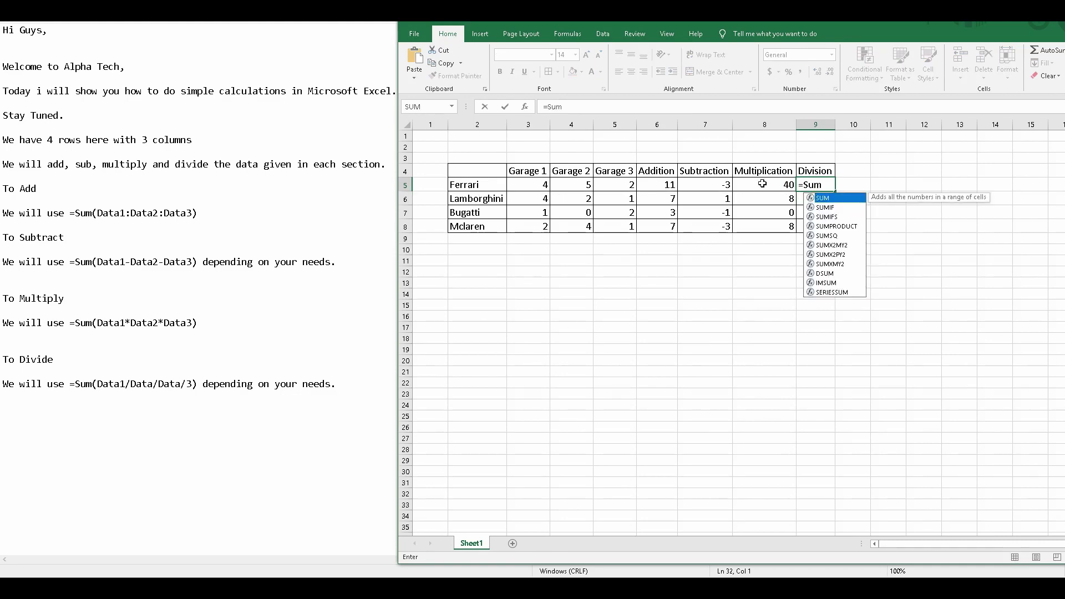
left_click(545, 188)
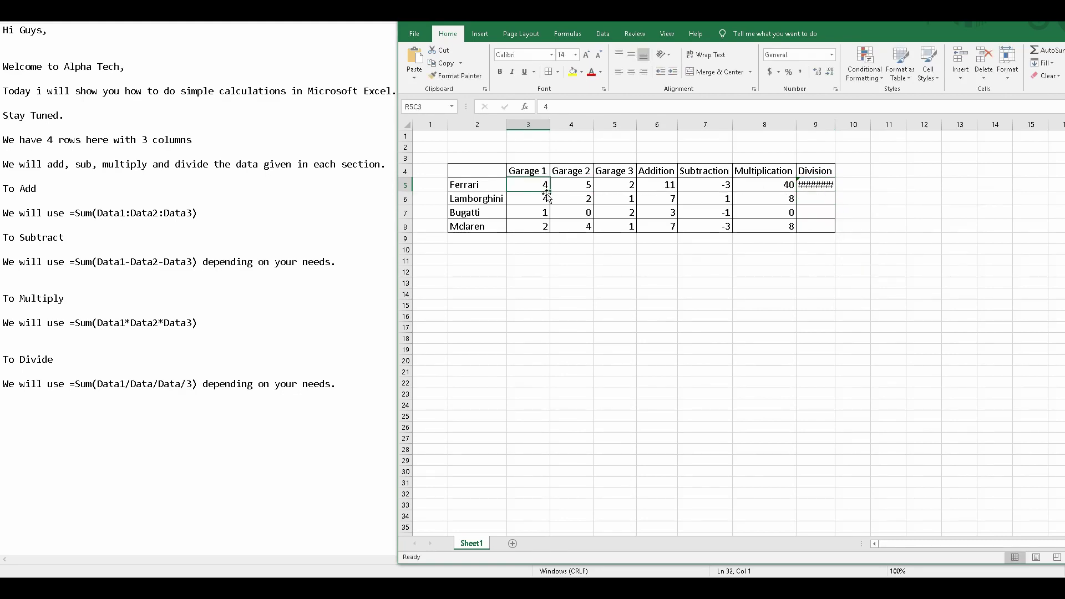
left_click(575, 194)
left_click(613, 187)
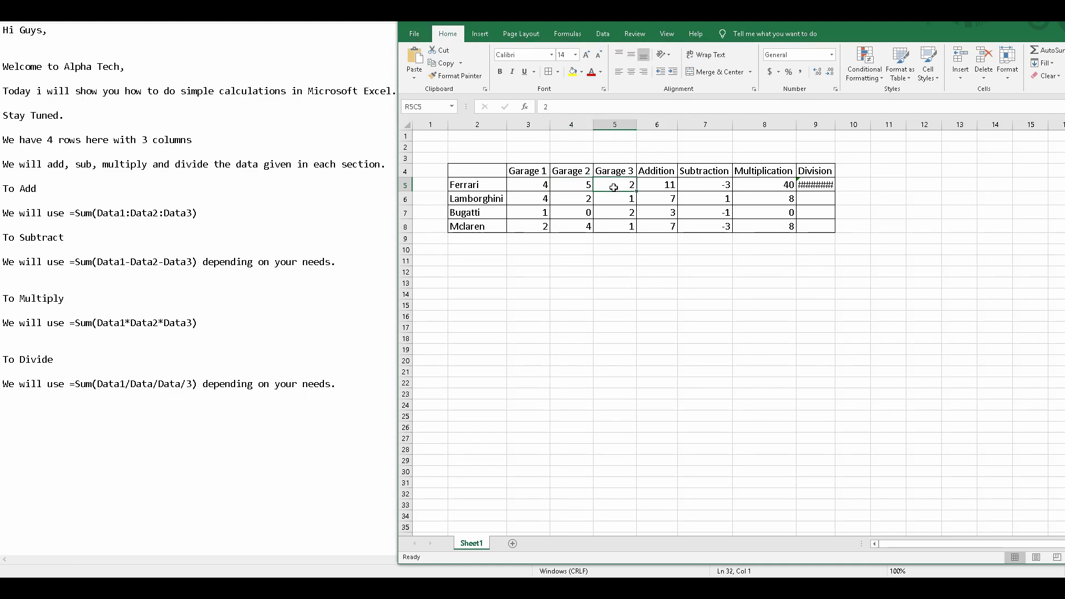
Complete Ferrari's Division formula as the Sum of Garage 1 divided by Garage 2 divided by Garage 3, and fill it down to Mclaren.
double_click(808, 187)
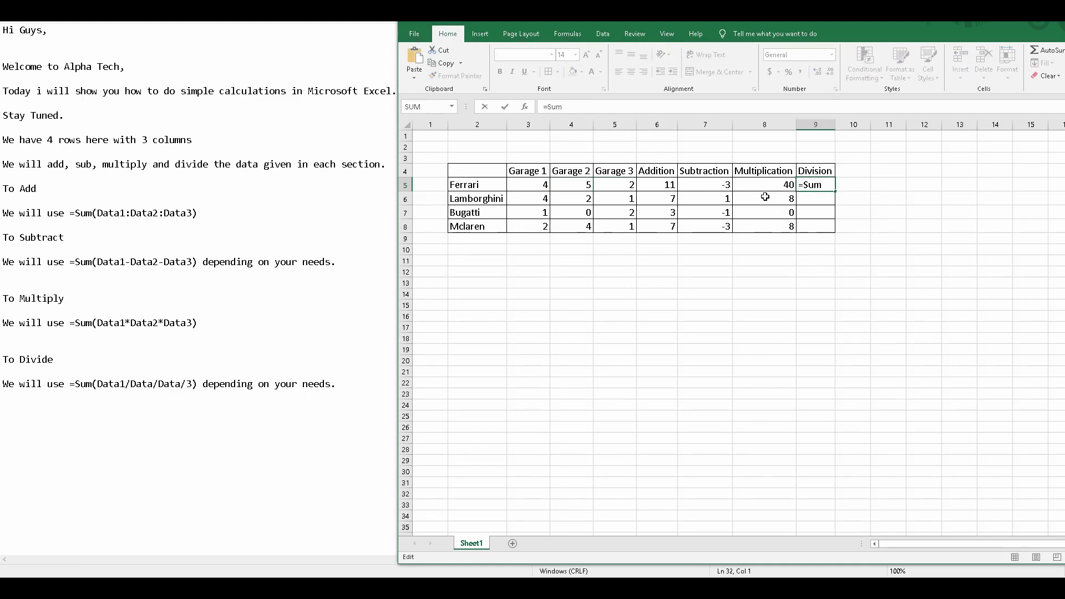
type("(")
left_click(549, 192)
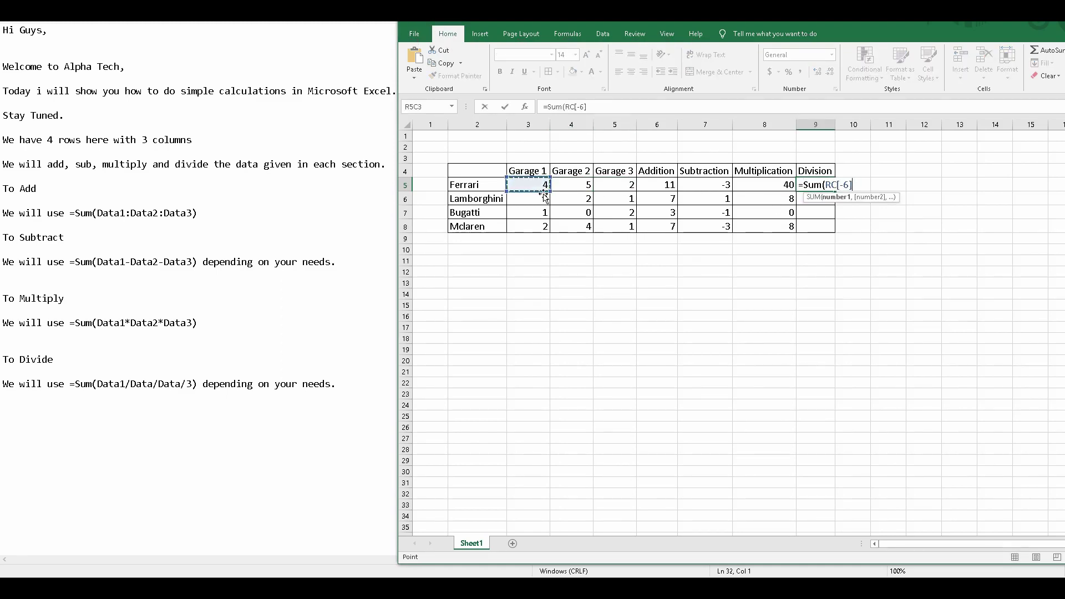
type("/")
left_click(587, 185)
type("/")
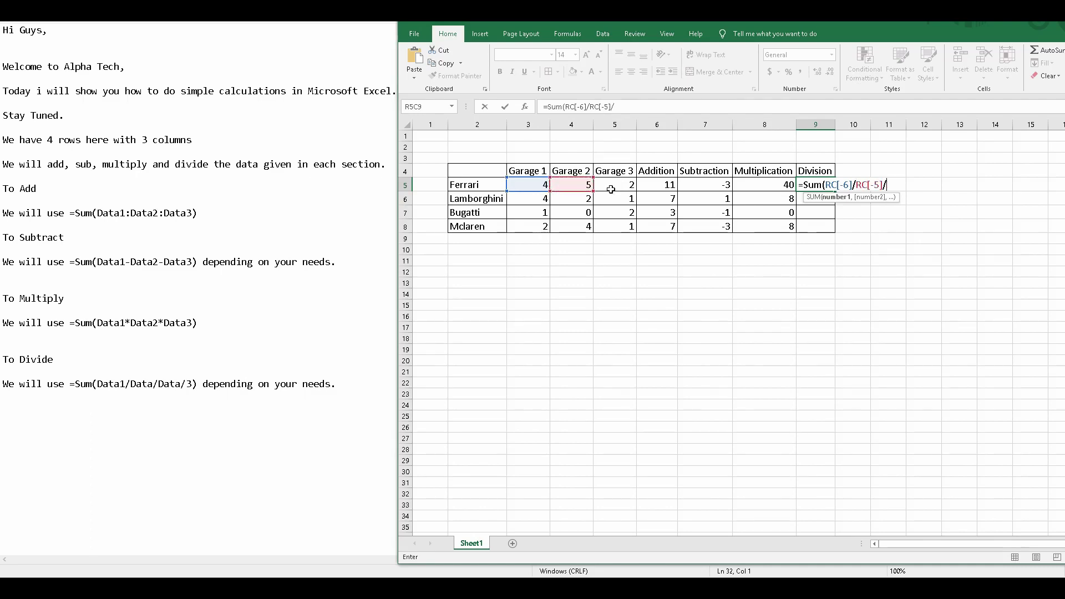
left_click(610, 189)
key("Return")
left_click(810, 189)
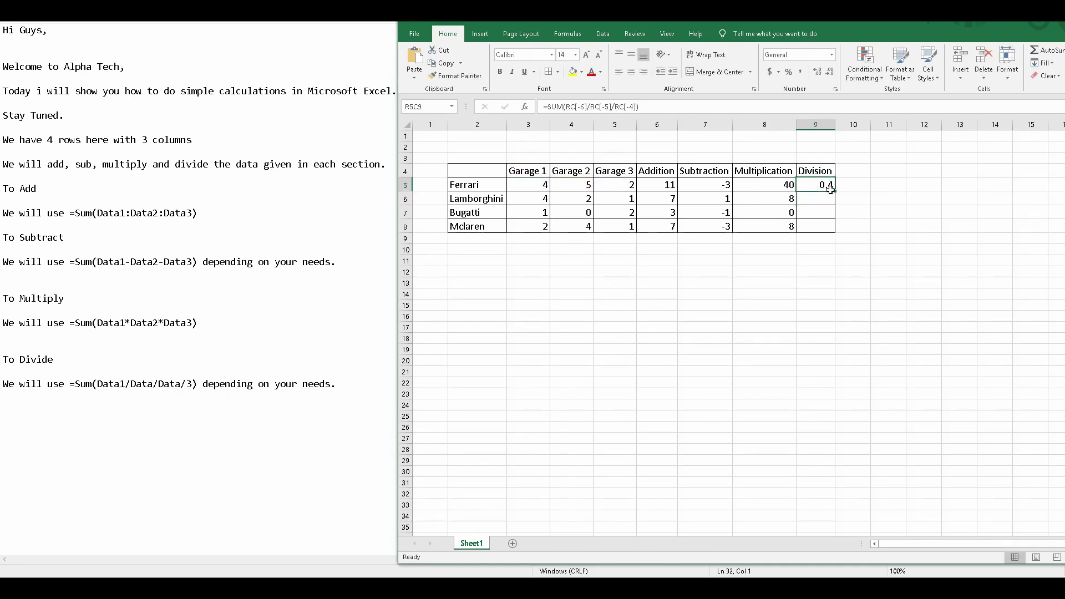
left_click_drag(835, 192, 832, 232)
Examine the result and formula in Bugatti's Division cell.
left_click(829, 213)
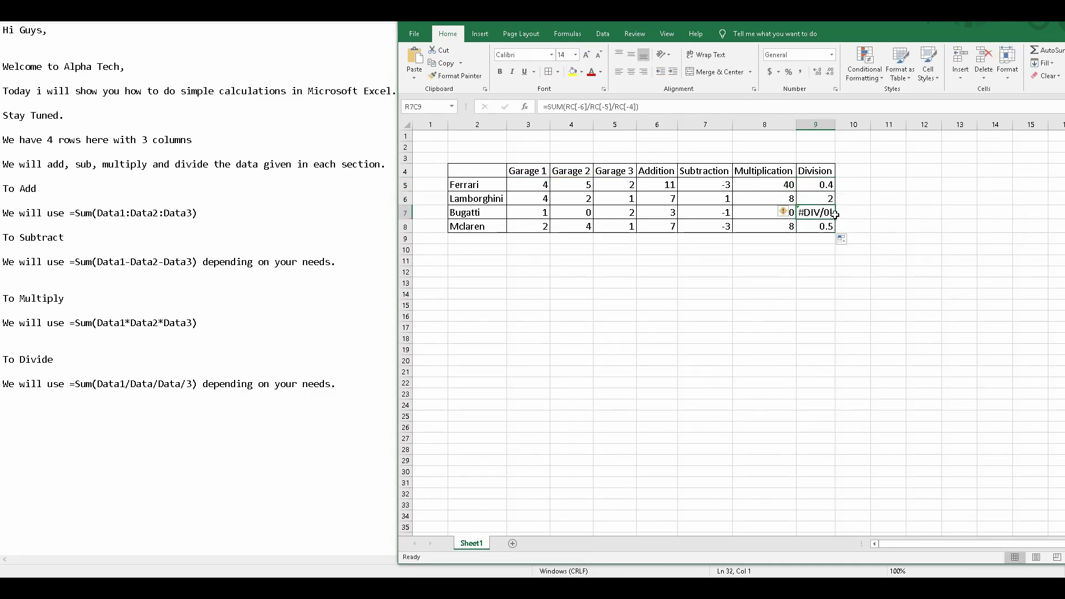
left_click(847, 214)
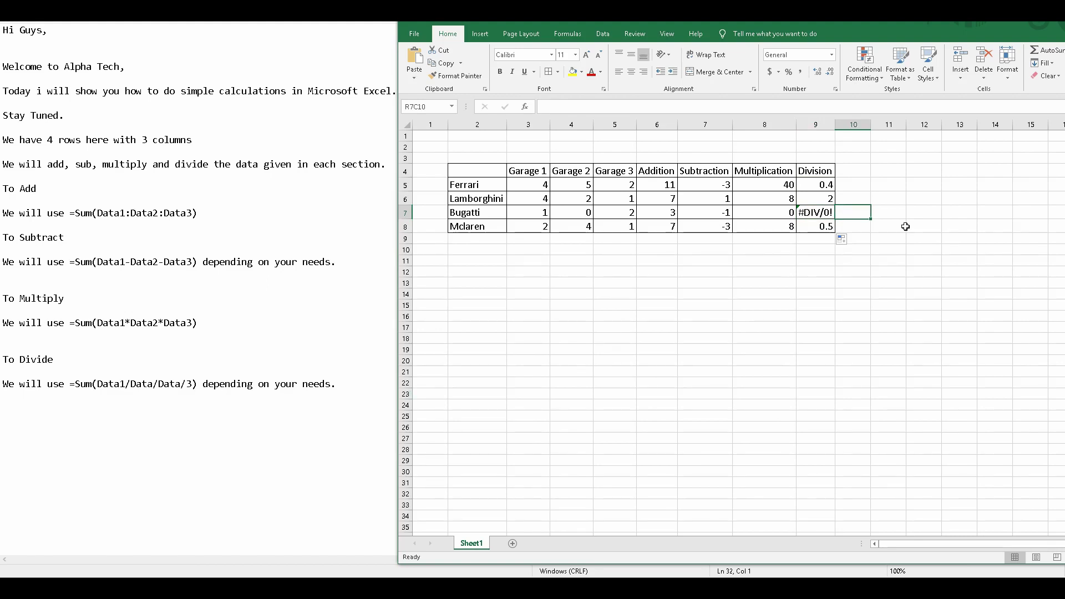
key("Down")
key("Down")
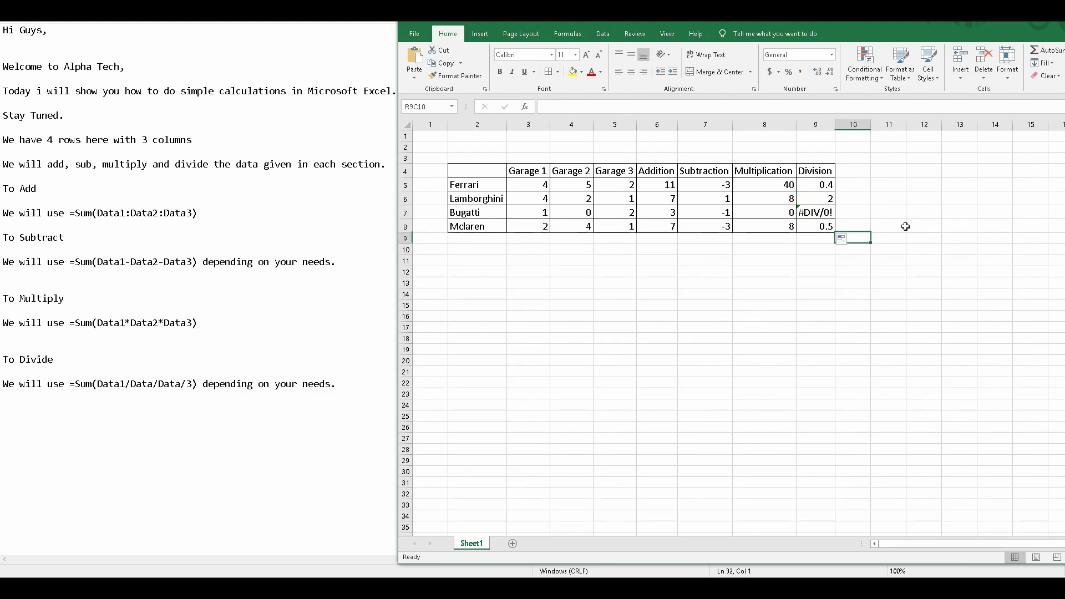
left_click(813, 213)
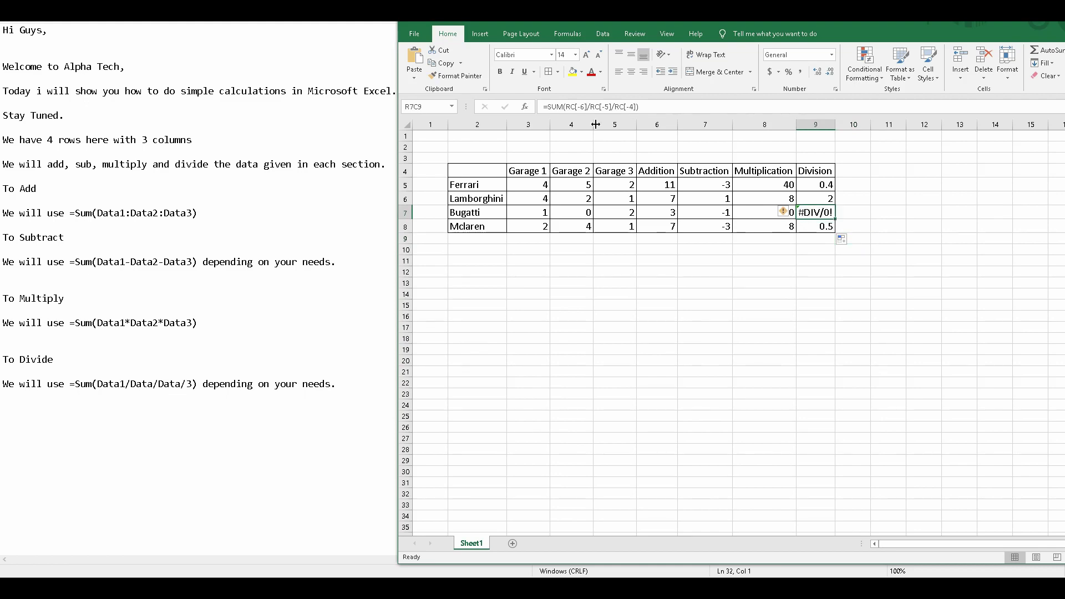
left_click(574, 73)
left_click(573, 317)
Switch to the Notepad notes and add the line "The error you can see is due to division by 0." below the division formula.
left_click(182, 435)
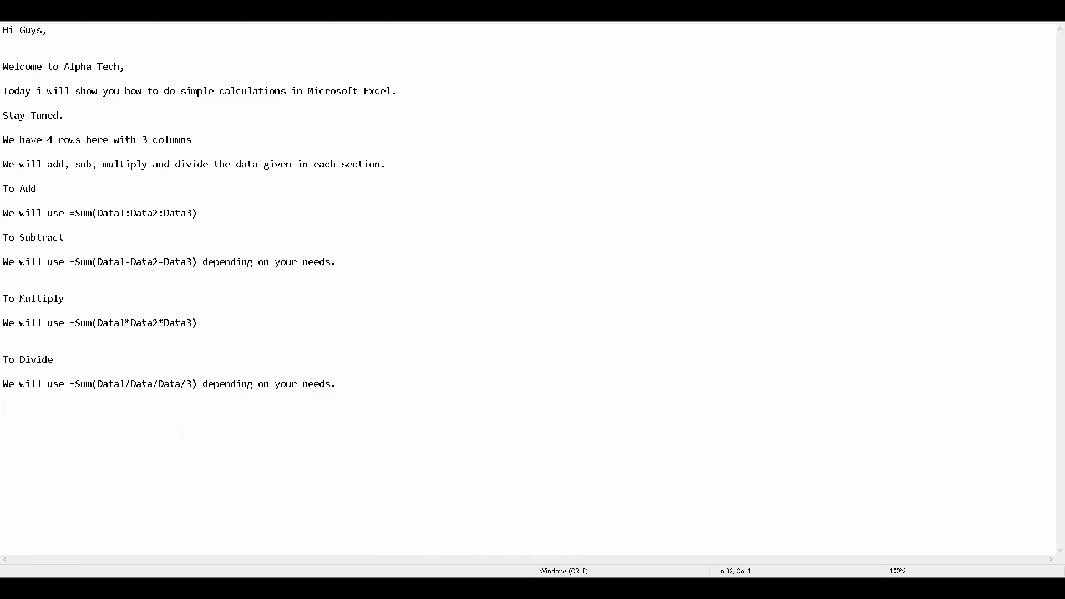
type("The error you can see is due")
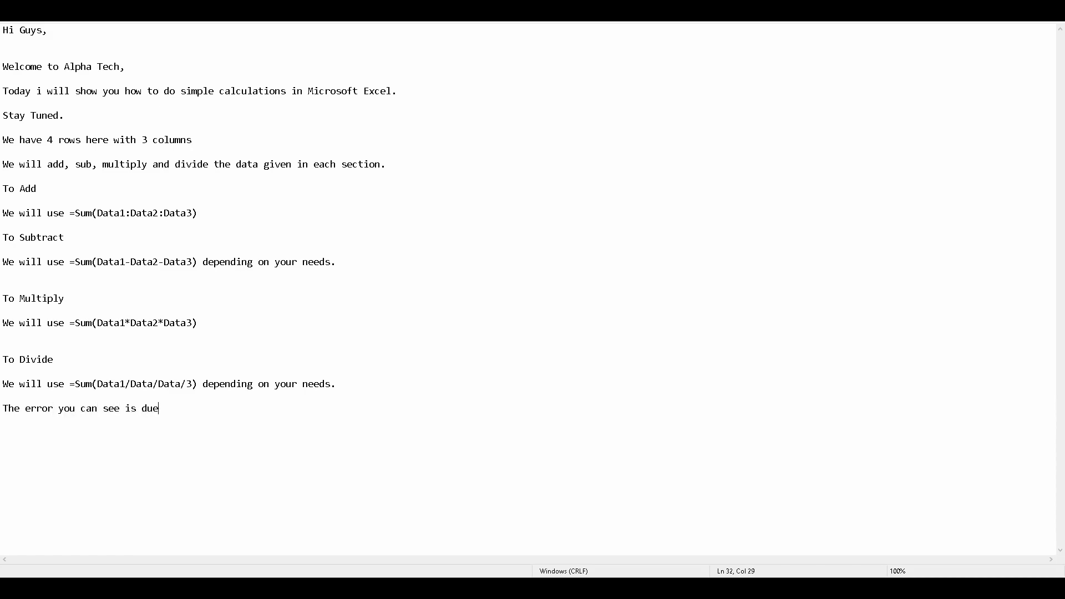
type(" to dvii")
key("BackSpace")
key("BackSpace")
key("BackSpace")
type("ivision by 0This is")
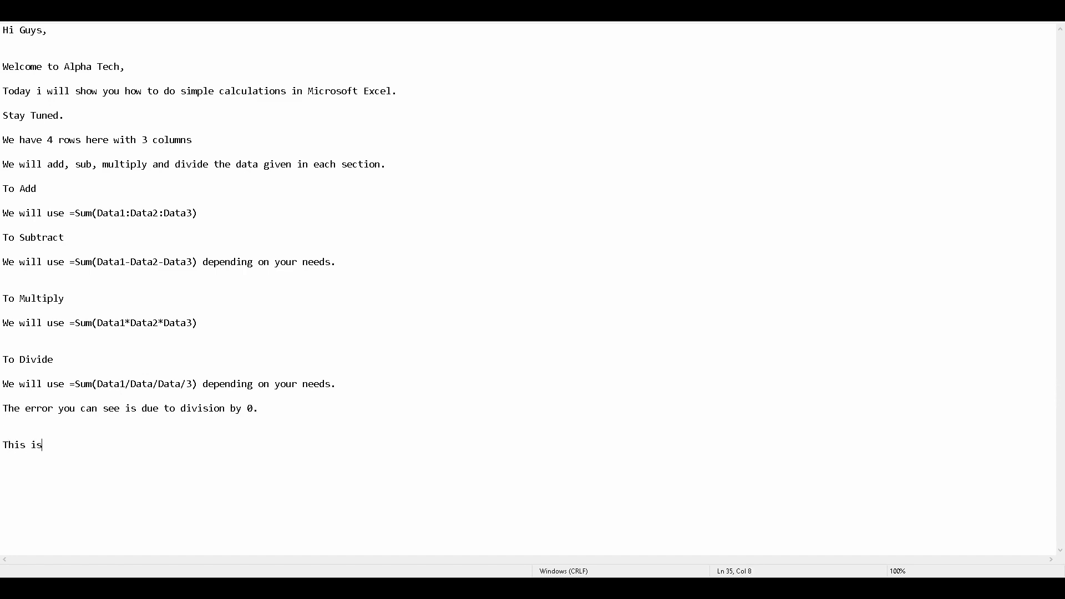
Finish the notes with the lines "This is all for this video", "Stay tuned for future tips" and ":)".
type(" all for to")
type("his vide")
type("tay tuned fo")
type("r futu")
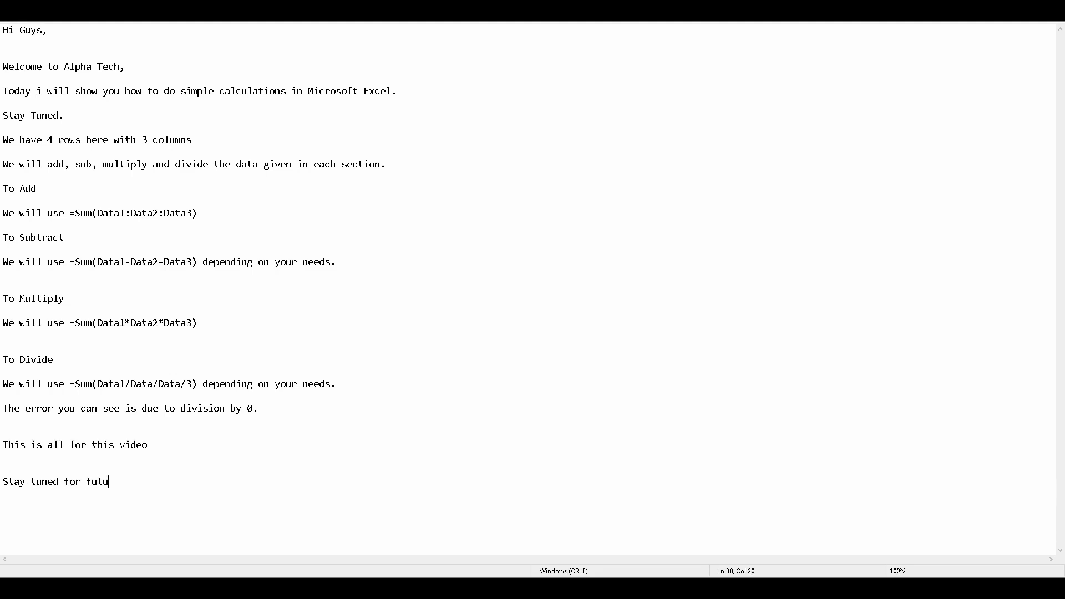
type("re tips")
key("Return")
key("Return")
type(":)")
mouse_move(393, 588)
mouse_move(973, 567)
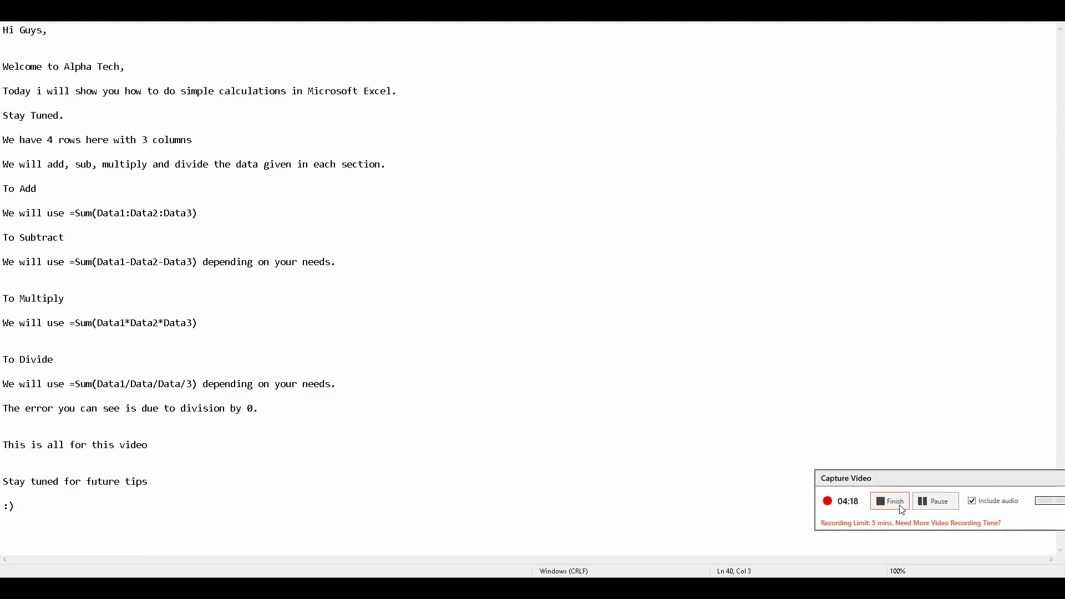